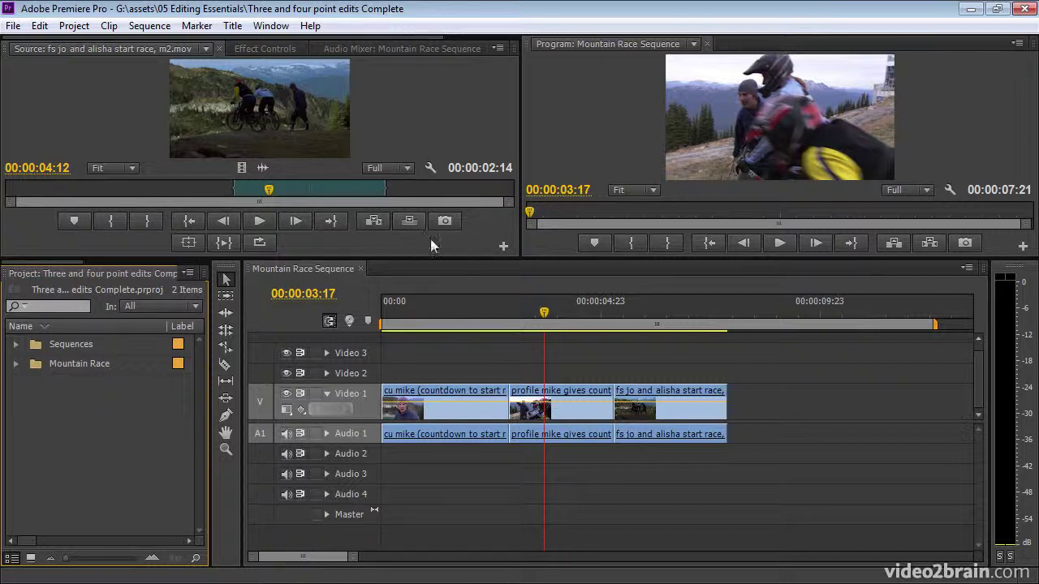
- Lower the divider under the Source and Program monitors so both monitors grow taller
{"action": "left_click_drag", "start_coordinate": [430, 260], "coordinate": [394, 311]}
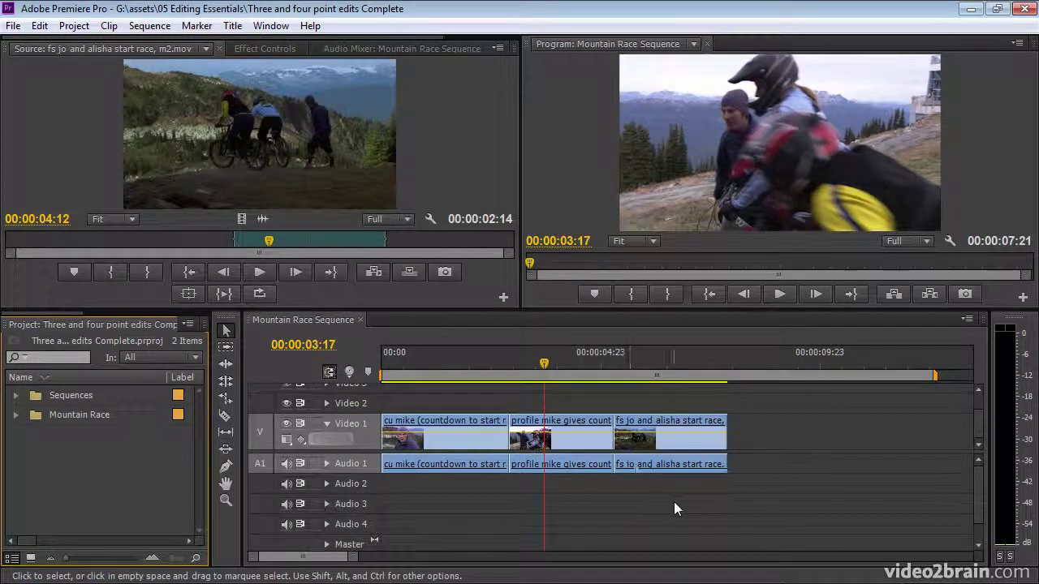
- Load jo curve.Subclip006.mov from the Mountain Race bin into the Source Monitor
{"action": "left_click", "coordinate": [805, 361]}
{"action": "left_click", "coordinate": [16, 414]}
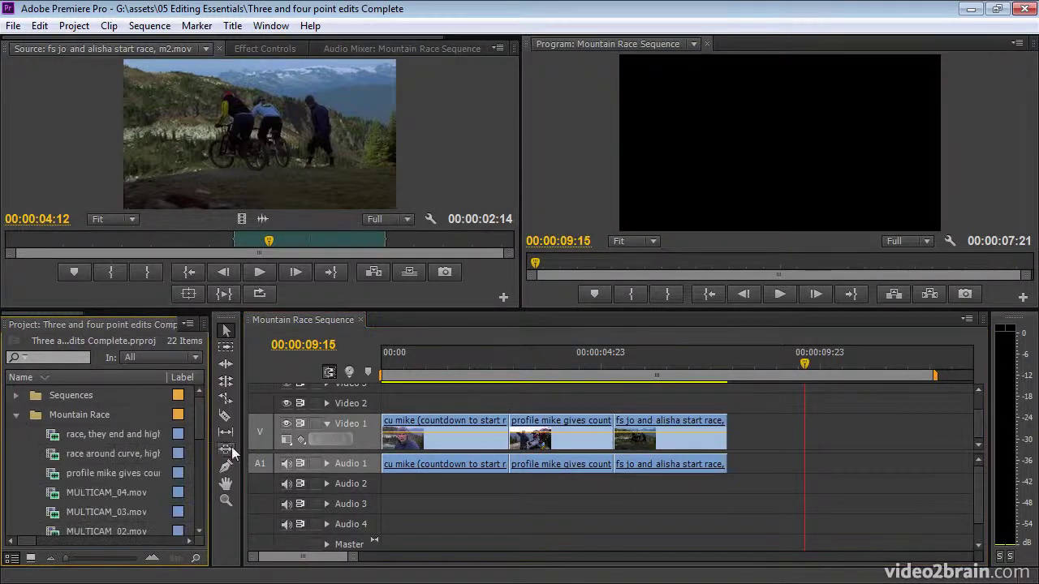
{"action": "left_click_drag", "start_coordinate": [201, 427], "coordinate": [196, 476]}
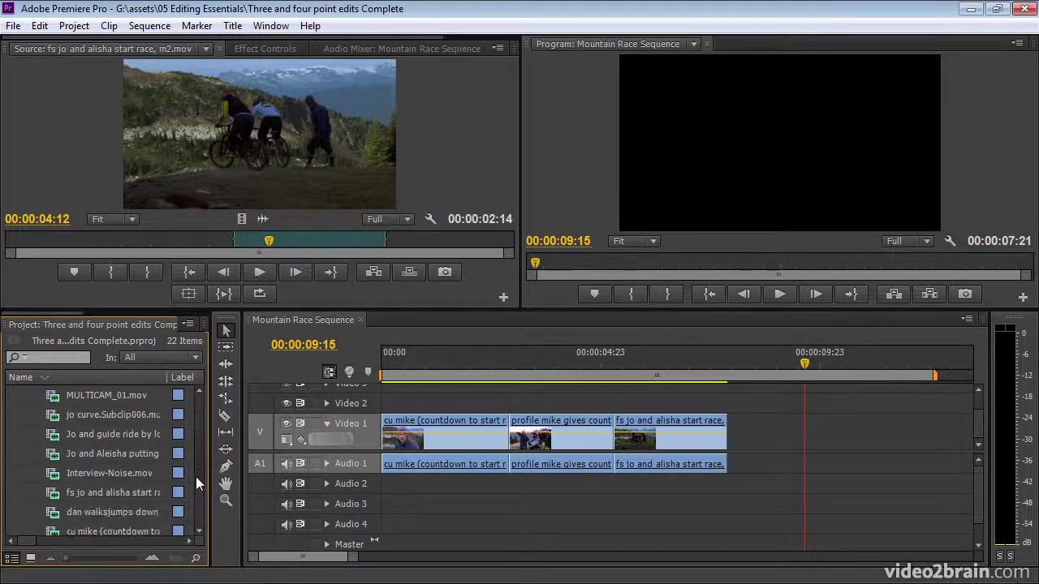
{"action": "double_click", "coordinate": [55, 417]}
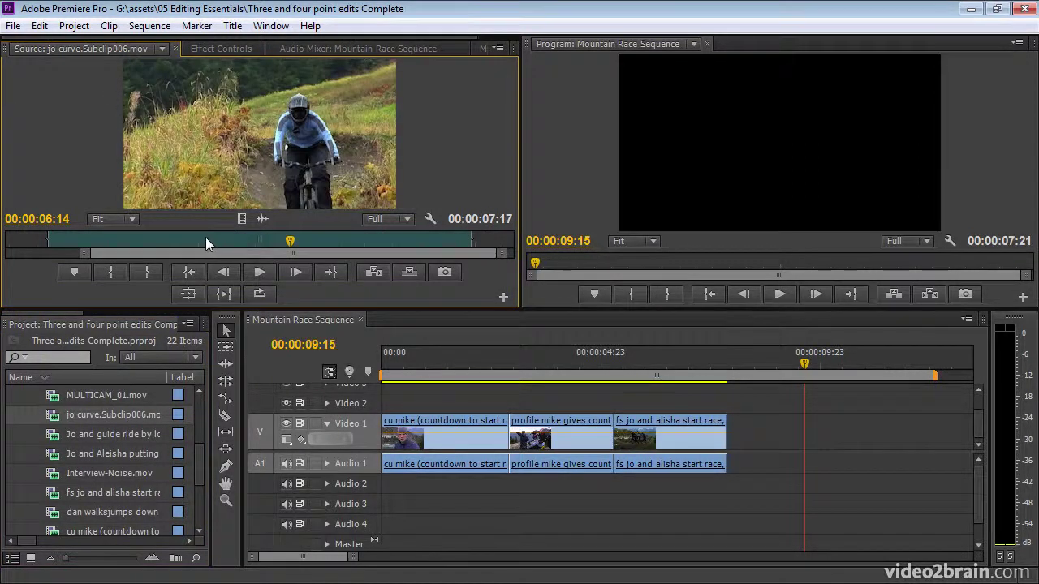
- Mark the source In at 00:00:01:20 and the Out at 00:00:07:09
{"action": "mouse_move", "coordinate": [205, 237]}
{"action": "left_mouse_down"}
{"action": "mouse_move", "coordinate": [37, 236]}
{"action": "mouse_move", "coordinate": [35, 254]}
{"action": "mouse_move", "coordinate": [79, 239]}
{"action": "mouse_move", "coordinate": [491, 253]}
{"action": "mouse_move", "coordinate": [33, 268]}
{"action": "mouse_move", "coordinate": [150, 272]}
{"action": "mouse_move", "coordinate": [91, 266]}
{"action": "left_mouse_up"}
{"action": "key", "text": "i"}
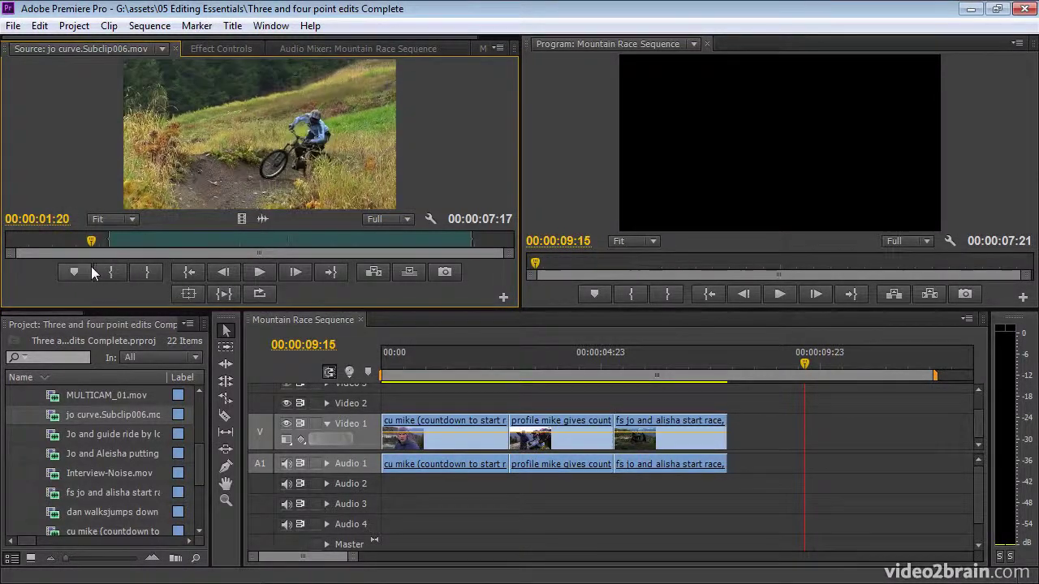
{"action": "left_click", "coordinate": [98, 279]}
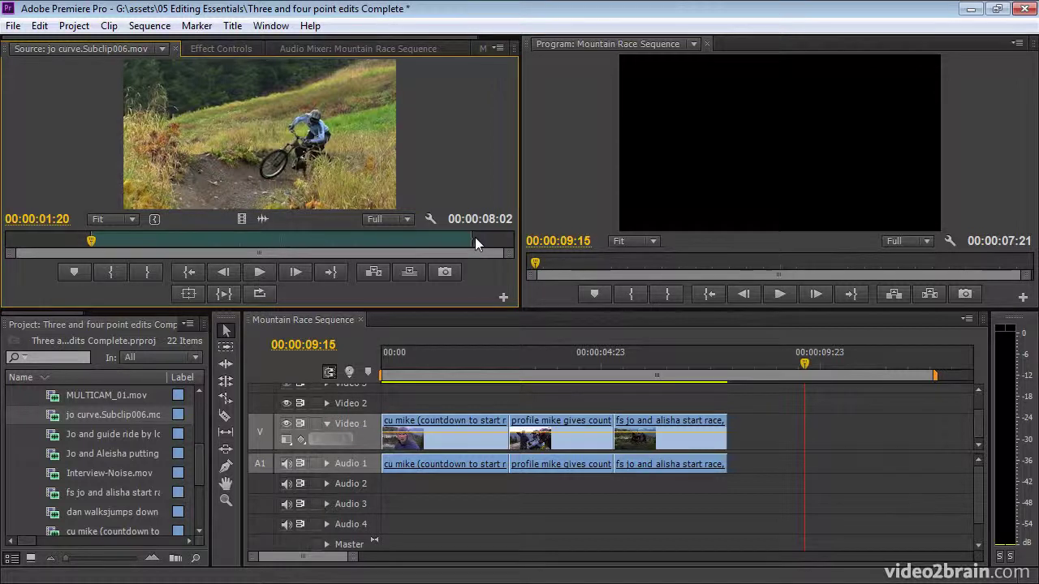
{"action": "left_click", "coordinate": [444, 243]}
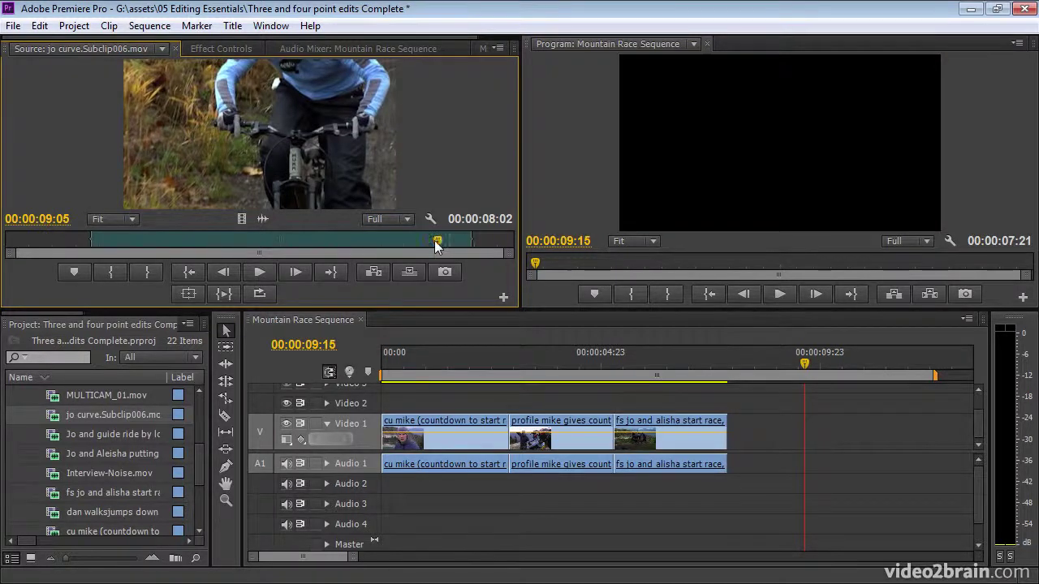
{"action": "left_click_drag", "start_coordinate": [435, 242], "coordinate": [349, 251]}
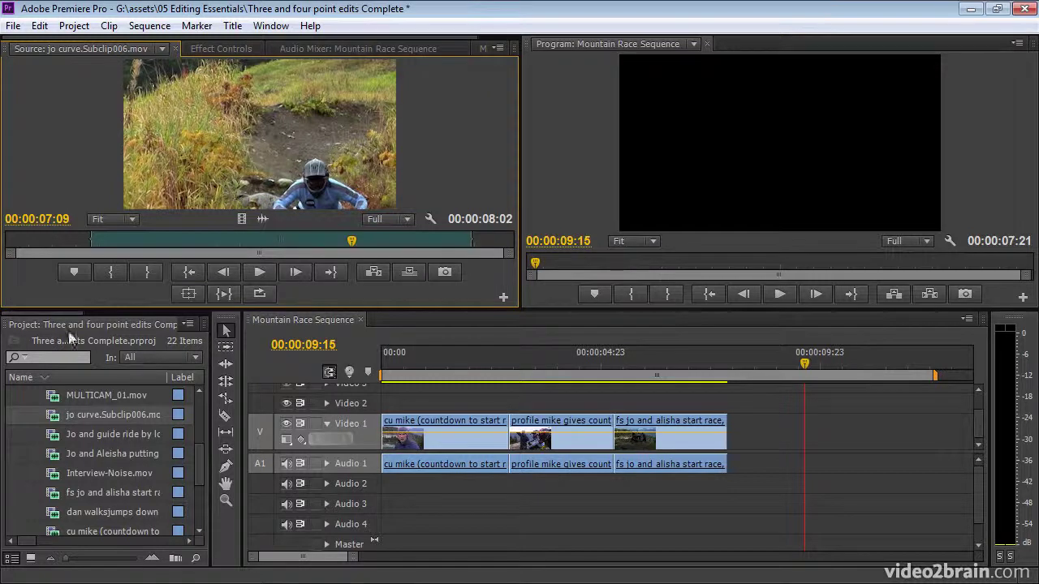
{"action": "left_click", "coordinate": [152, 271]}
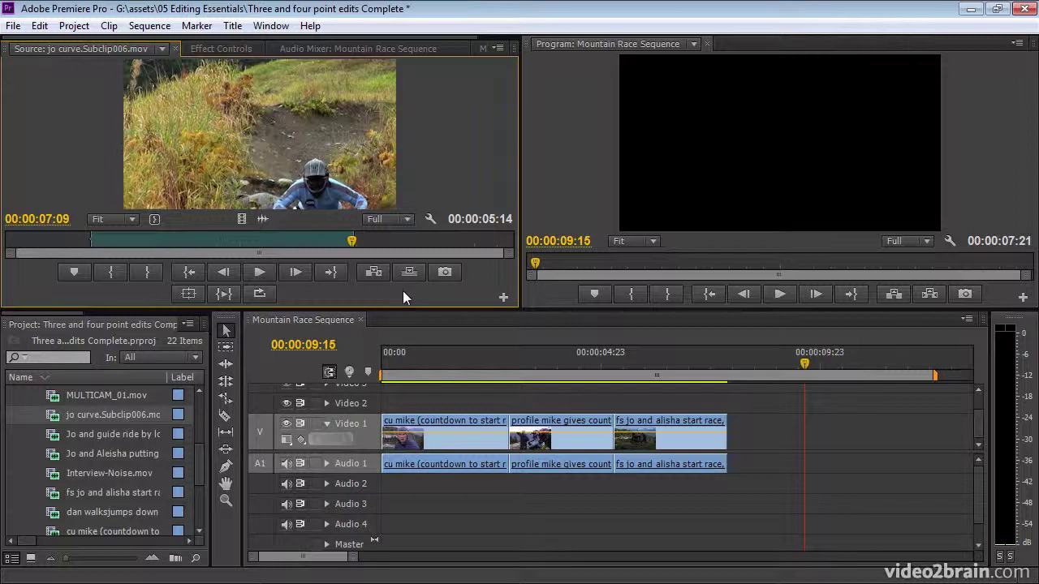
- Park the sequence playhead at 00:00:08:23, just after the last race clip
{"action": "left_click", "coordinate": [776, 360]}
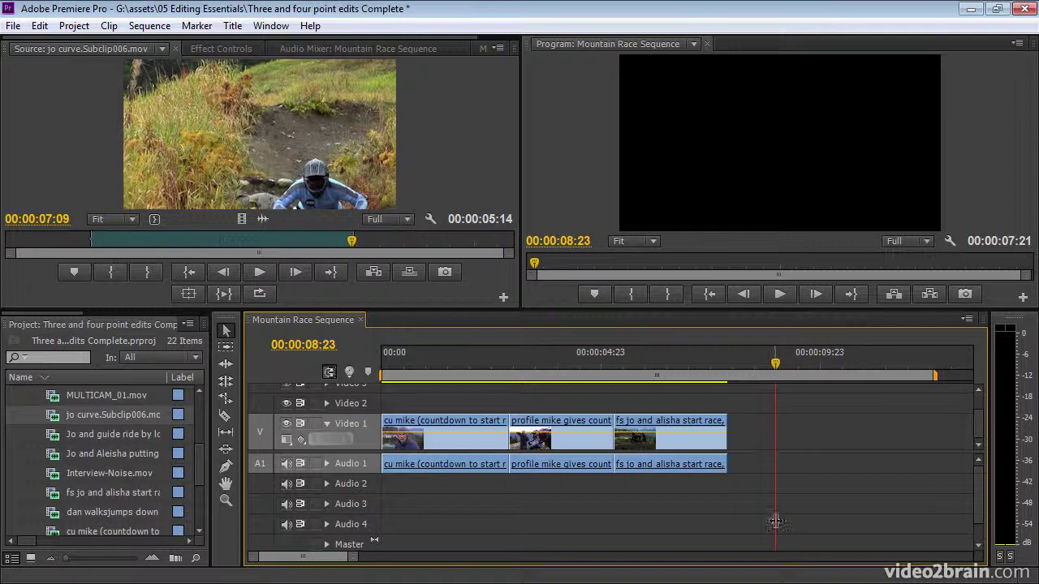
- Insert the marked jo curve range, undo it, zoom the timeline out, and insert it again
{"action": "left_click", "coordinate": [370, 272]}
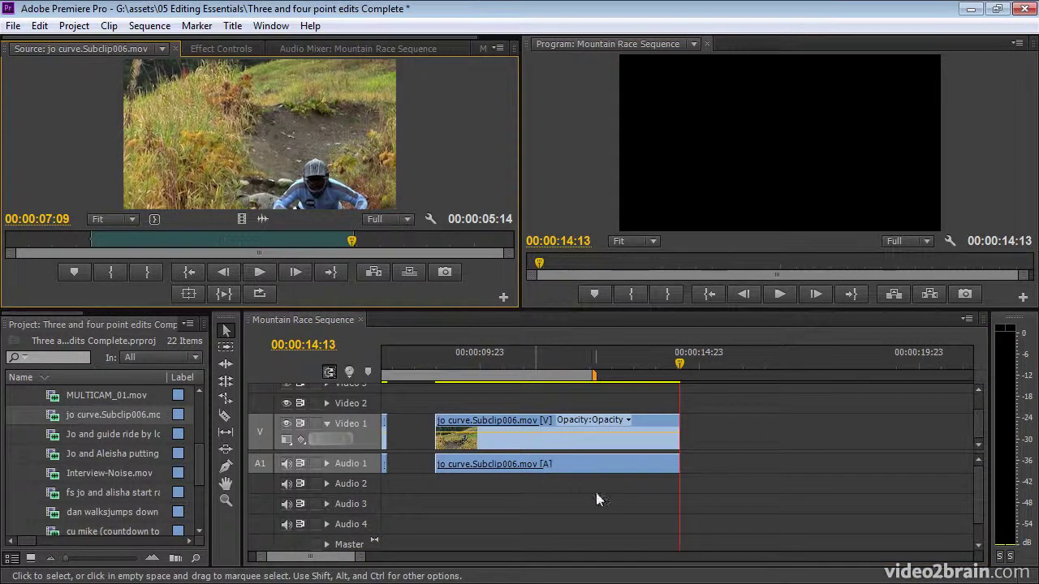
{"action": "key", "text": "ctrl+z"}
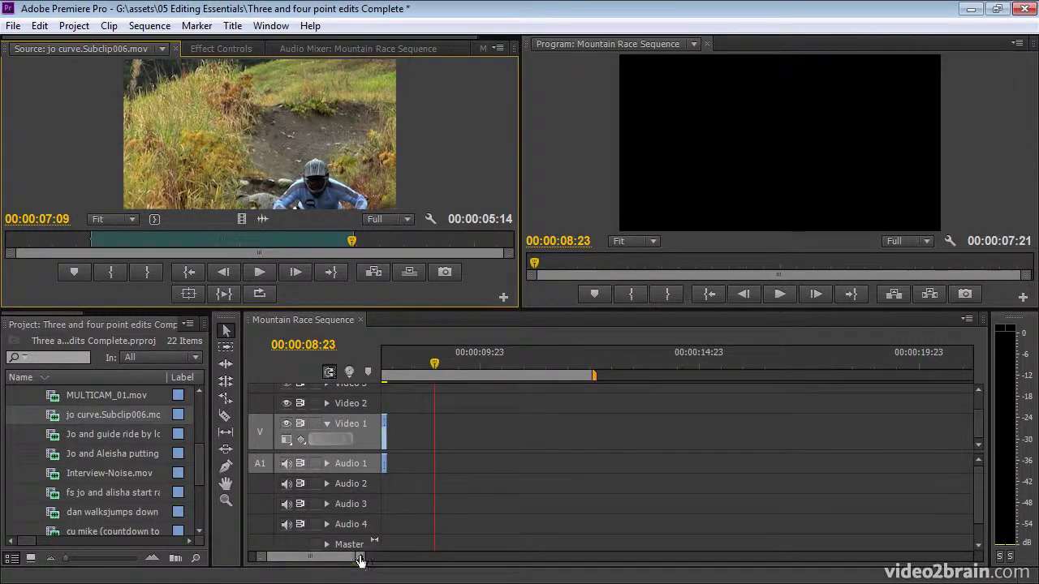
{"action": "left_click_drag", "start_coordinate": [360, 557], "coordinate": [389, 562]}
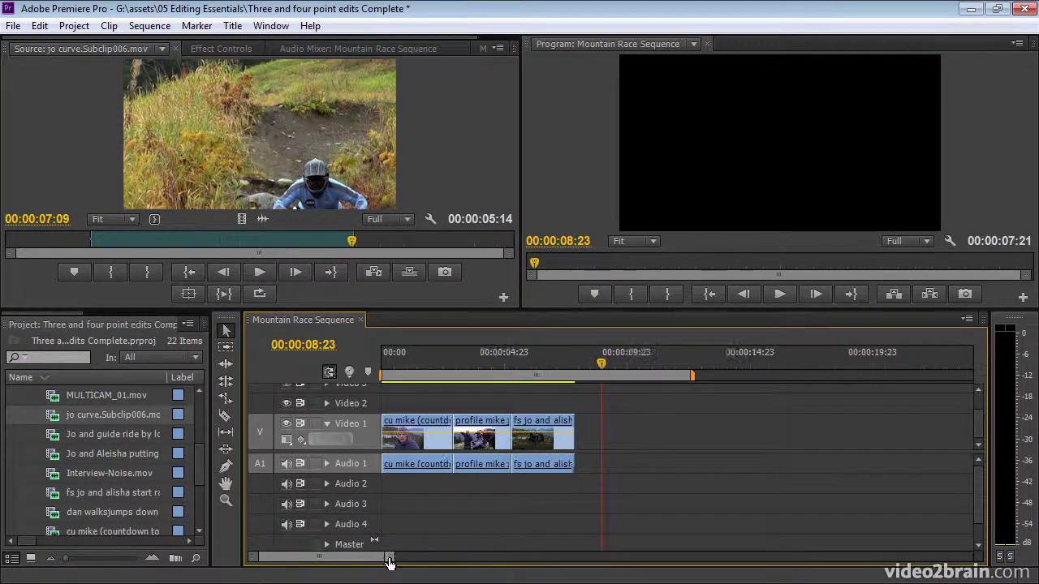
{"action": "left_click", "coordinate": [374, 273]}
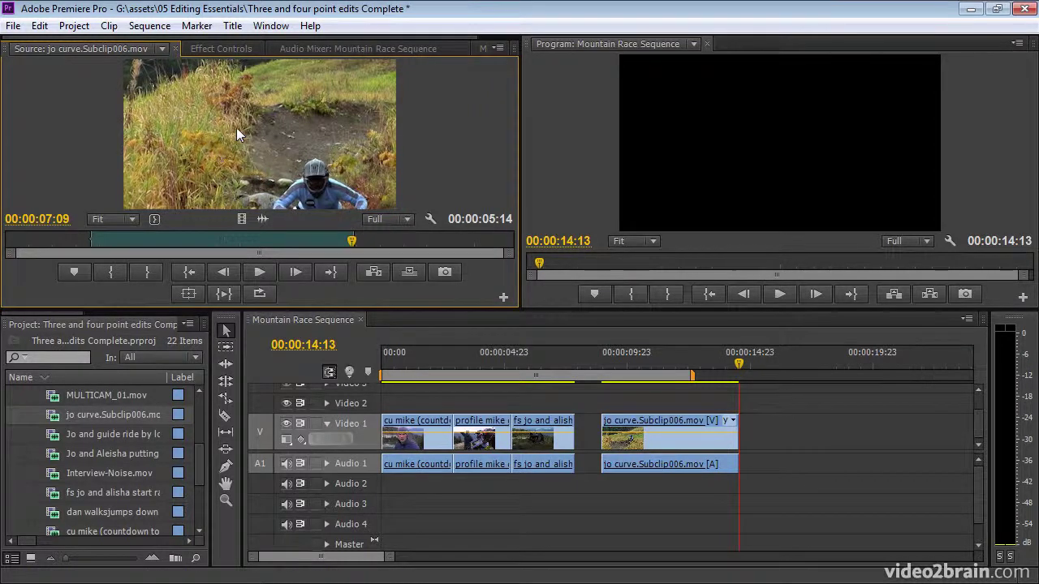
- Undo the insert, mark a sequence In at 00:00:08:22, and insert the jo curve range there
{"action": "key", "text": "ctrl+z"}
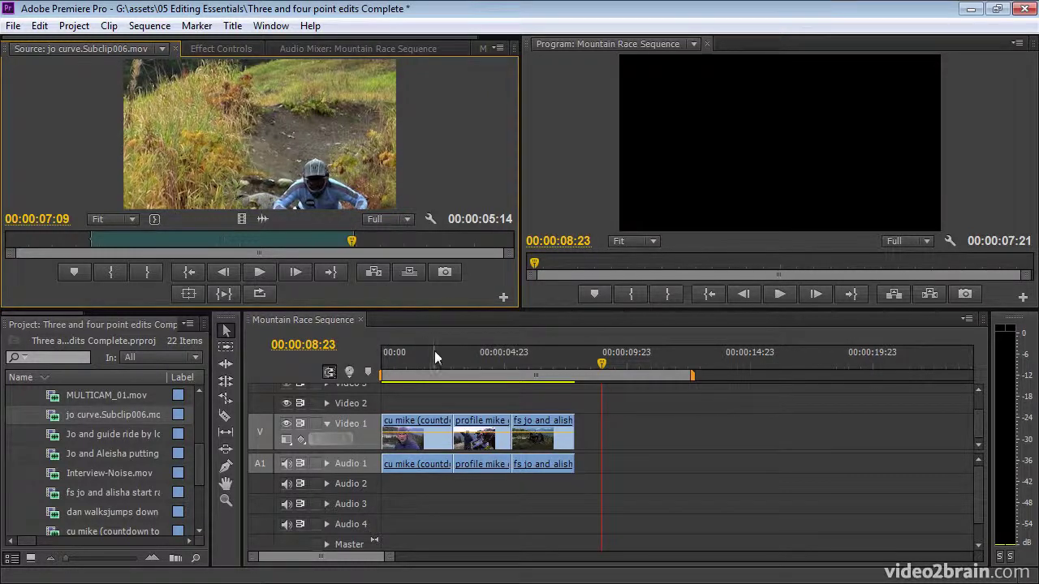
{"action": "left_click", "coordinate": [602, 363]}
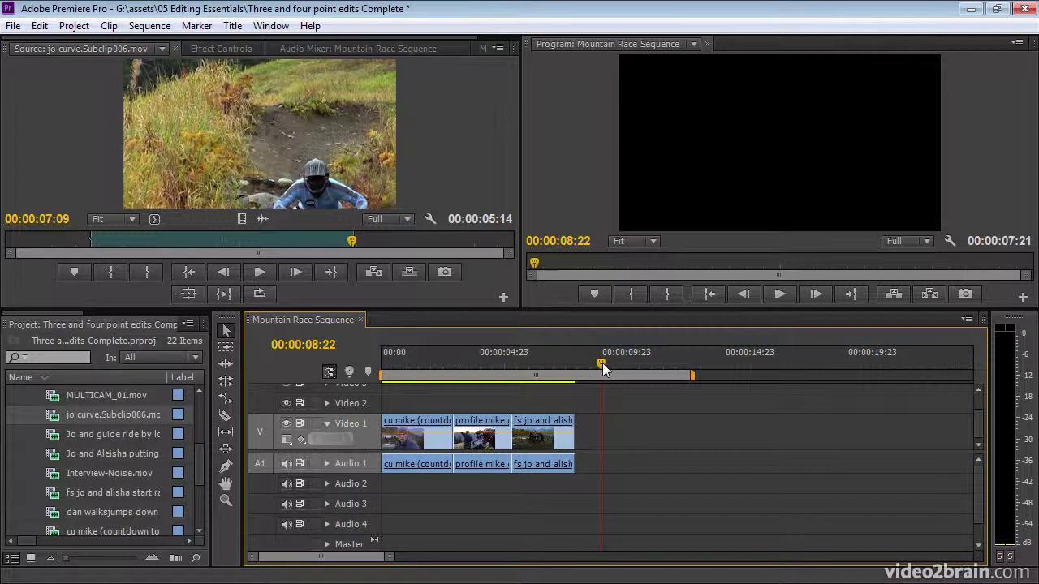
{"action": "key", "text": "i"}
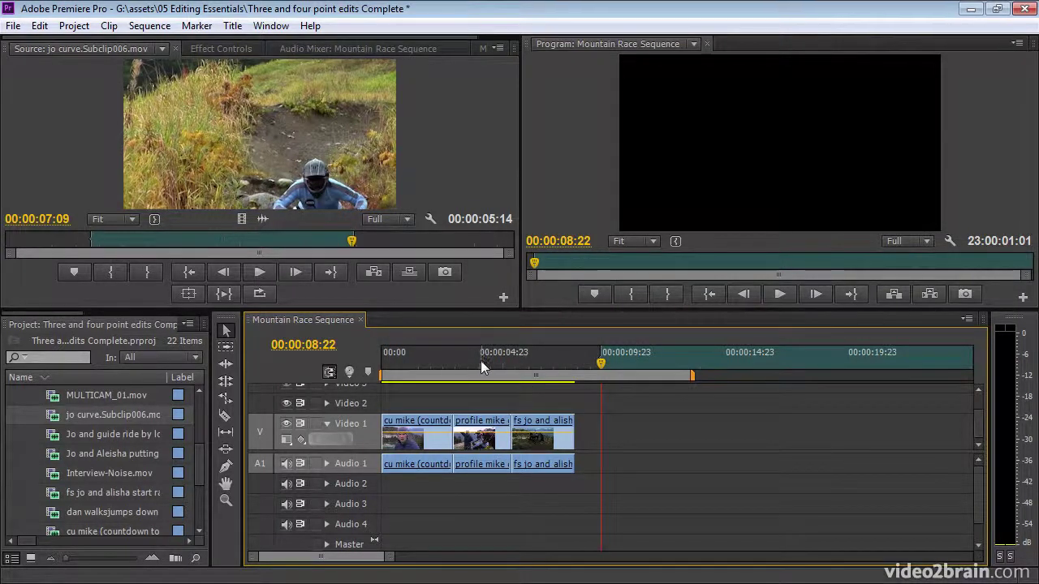
{"action": "left_click", "coordinate": [534, 358]}
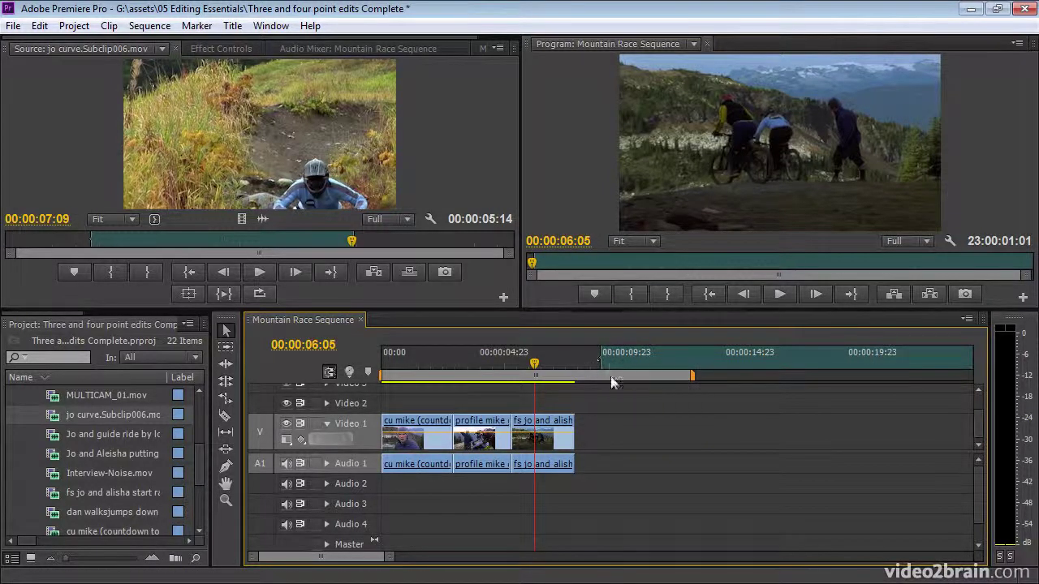
{"action": "left_click", "coordinate": [374, 274]}
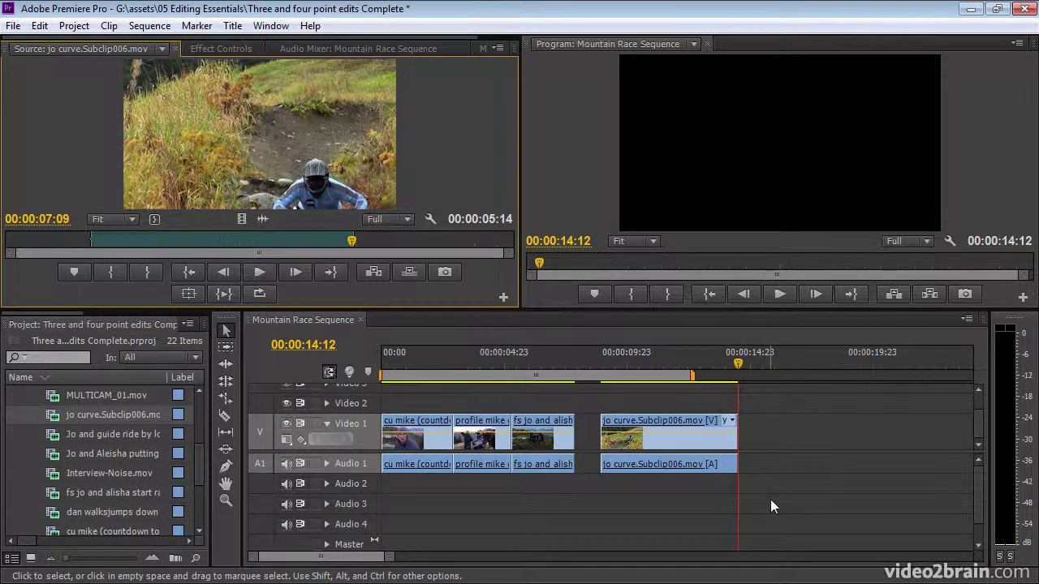
{"action": "left_click", "coordinate": [702, 358]}
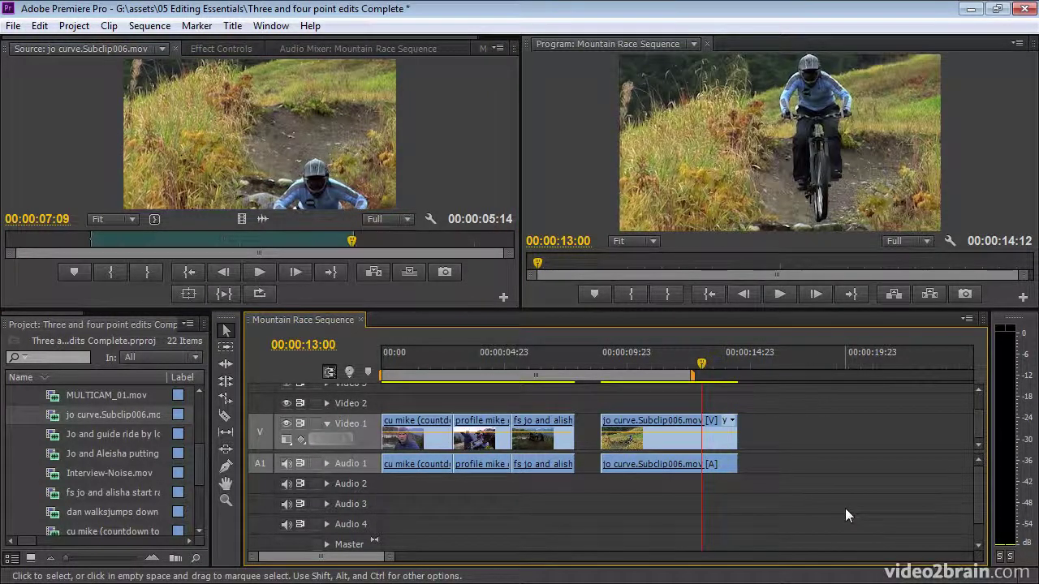
- Undo the insert, mark a sequence Out at 00:00:19:01, and overwrite the jo curve range to end there
{"action": "key", "text": "ctrl+z"}
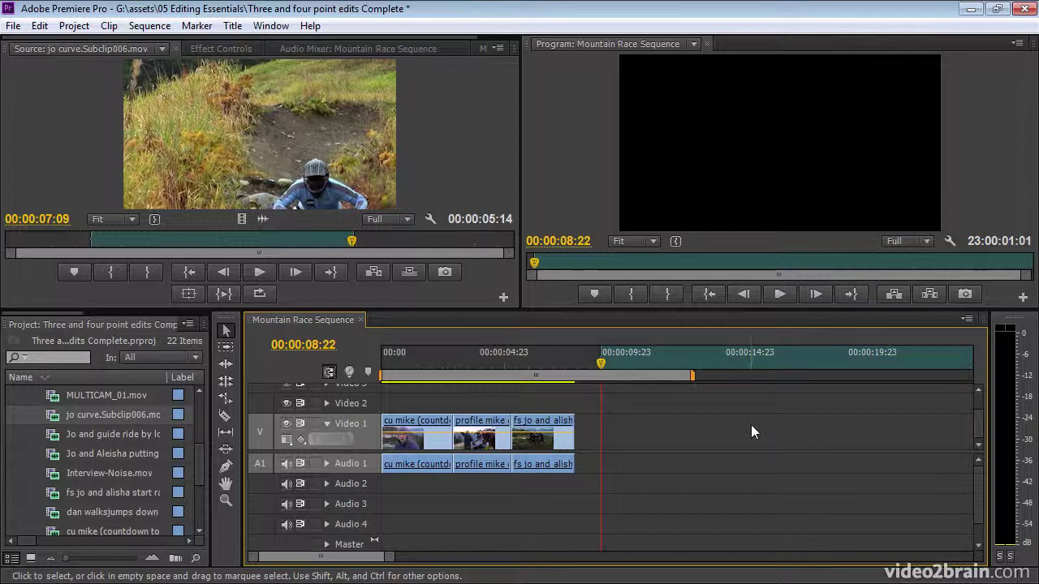
{"action": "key", "text": "shift"}
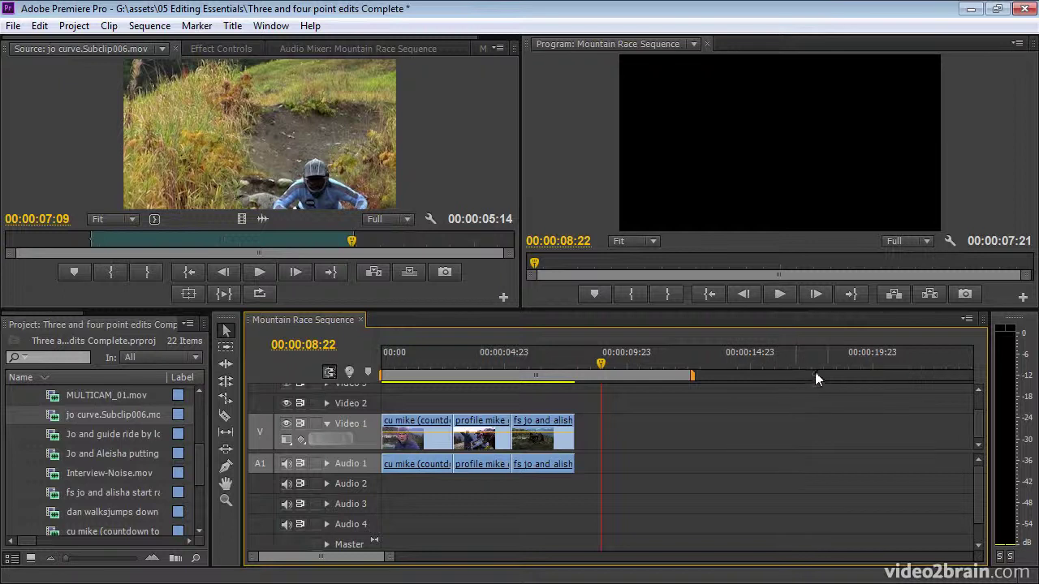
{"action": "left_click", "coordinate": [851, 361]}
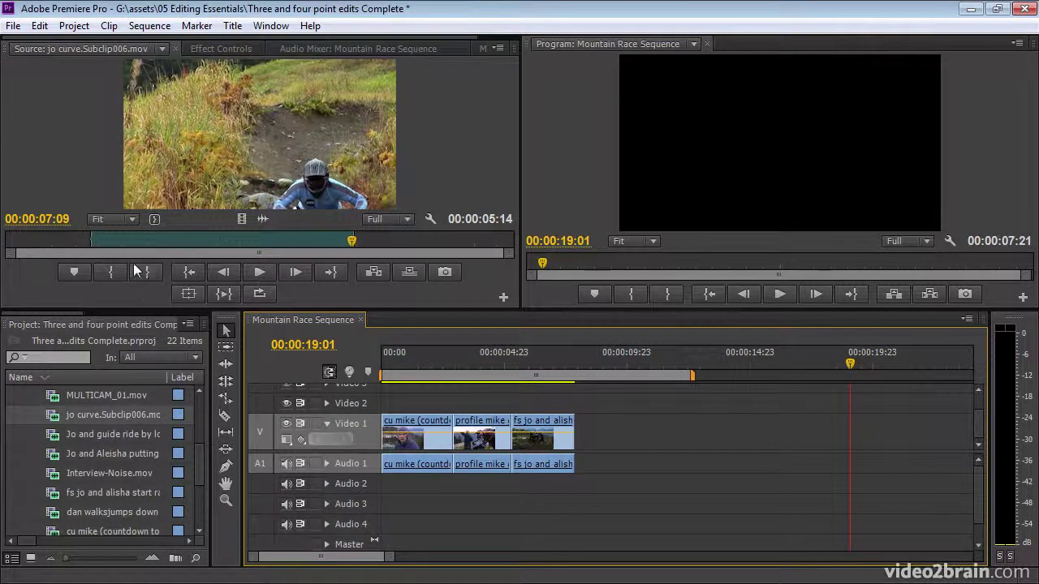
{"action": "left_click", "coordinate": [668, 295]}
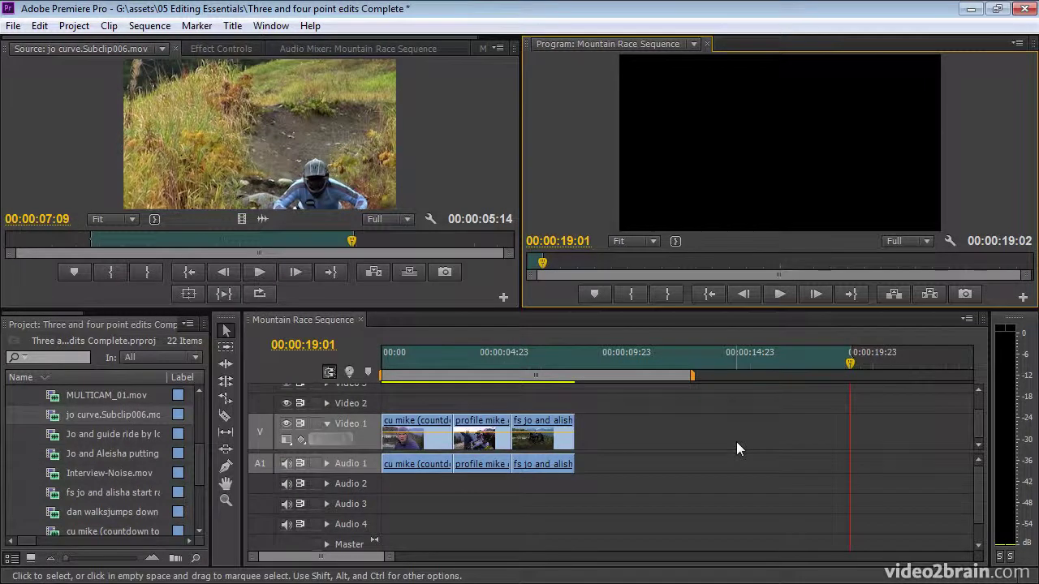
{"action": "left_click", "coordinate": [470, 359]}
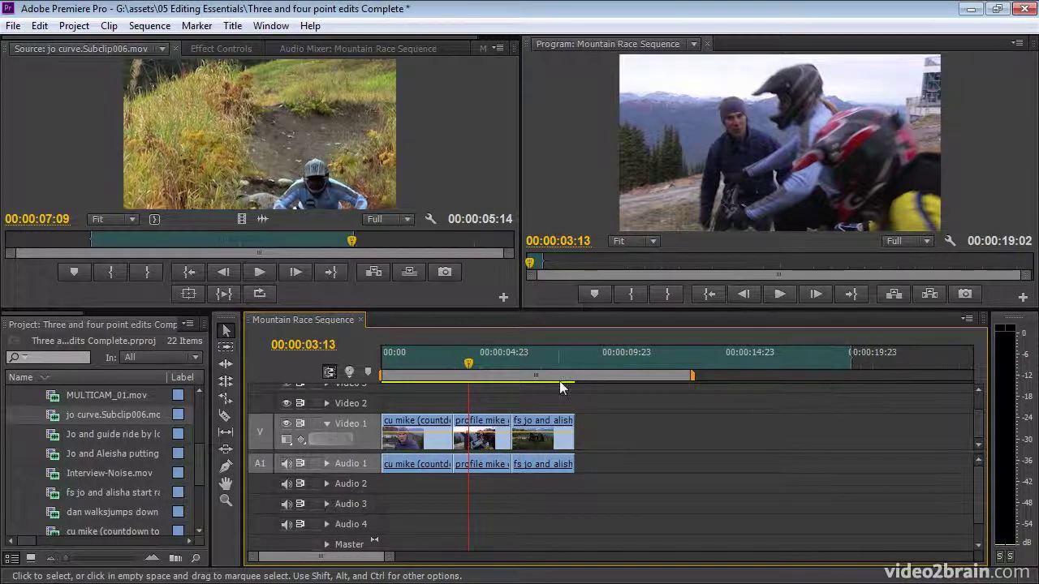
{"action": "left_click", "coordinate": [405, 273]}
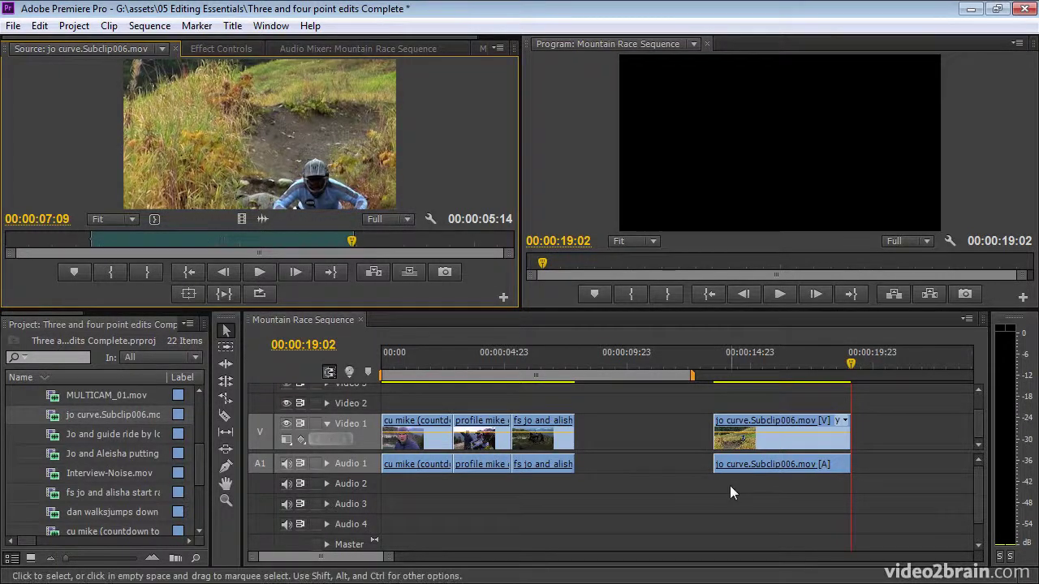
{"action": "left_click", "coordinate": [664, 361]}
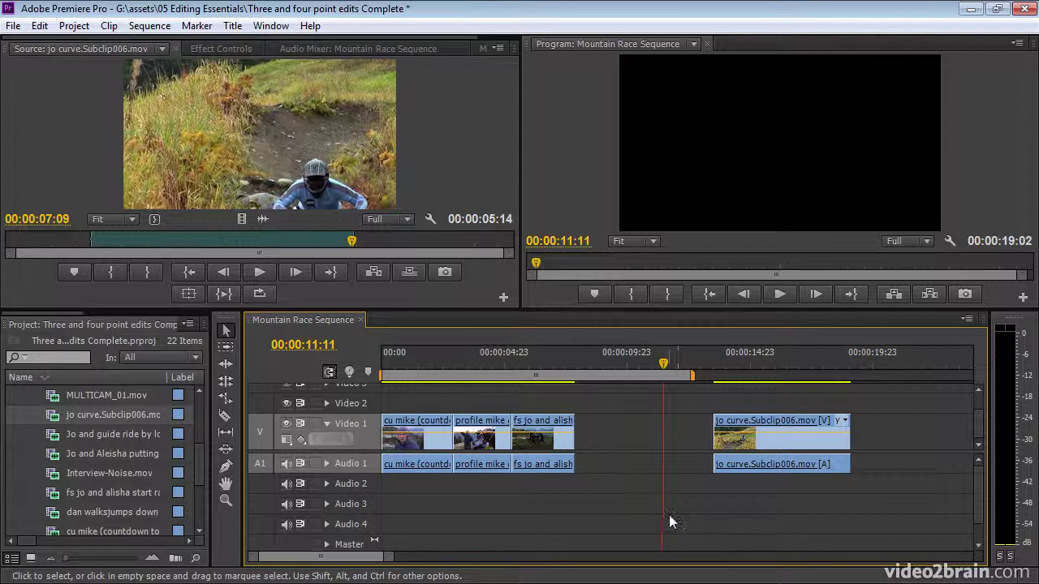
- Undo the overwrite, mark a sequence Out at 00:00:05:07, attempt an insert, and cancel the Fit Clip warning
{"action": "key", "text": "ctrl+z"}
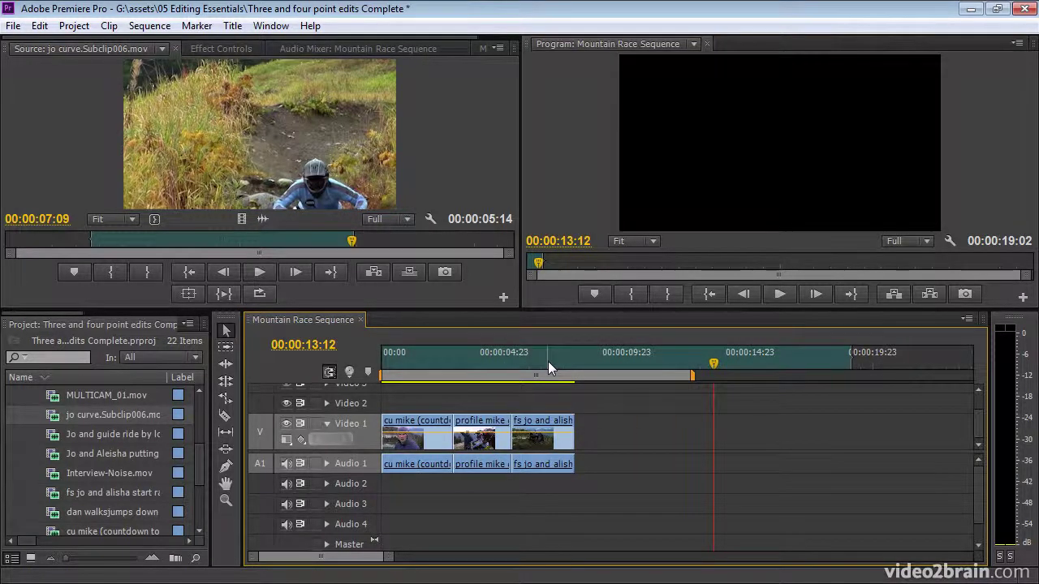
{"action": "left_click", "coordinate": [512, 358]}
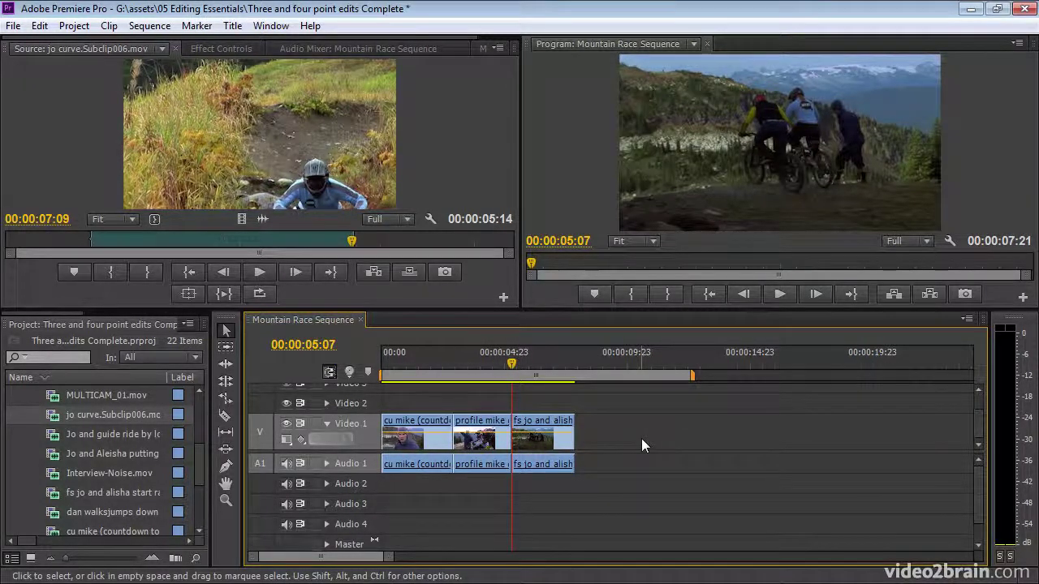
{"action": "key", "text": "o"}
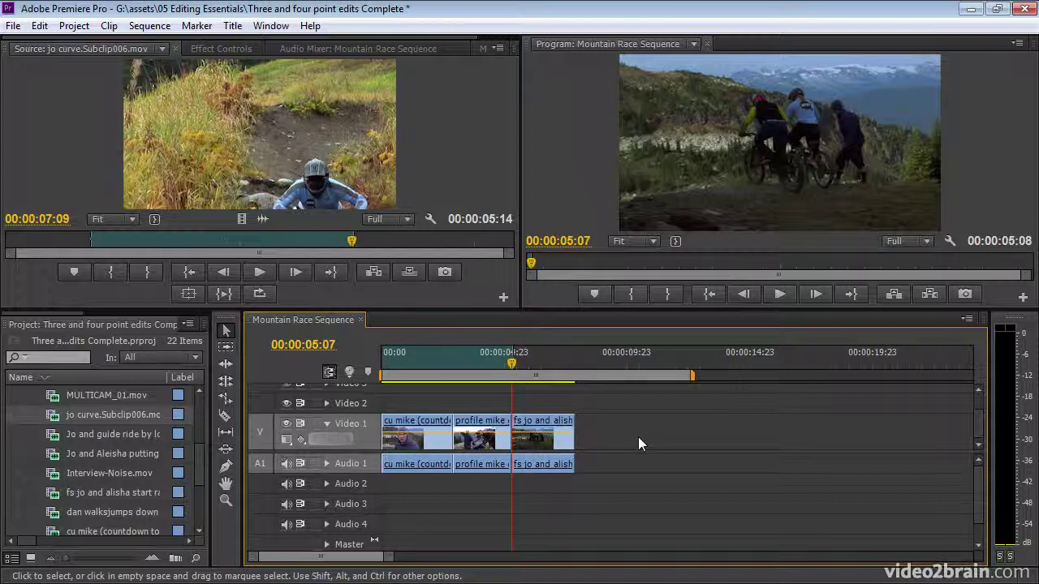
{"action": "left_click", "coordinate": [376, 272]}
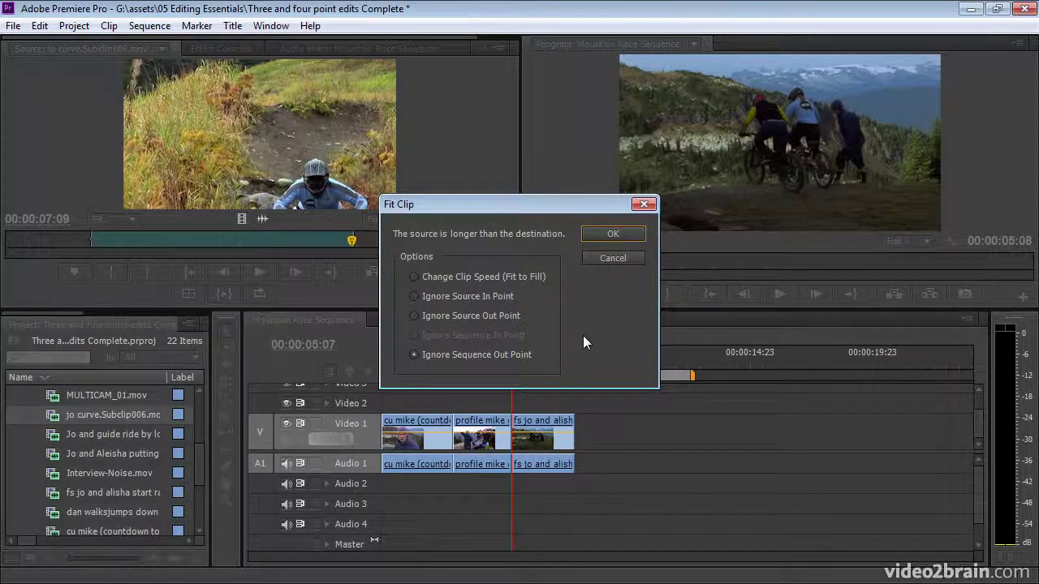
{"action": "left_click", "coordinate": [615, 259]}
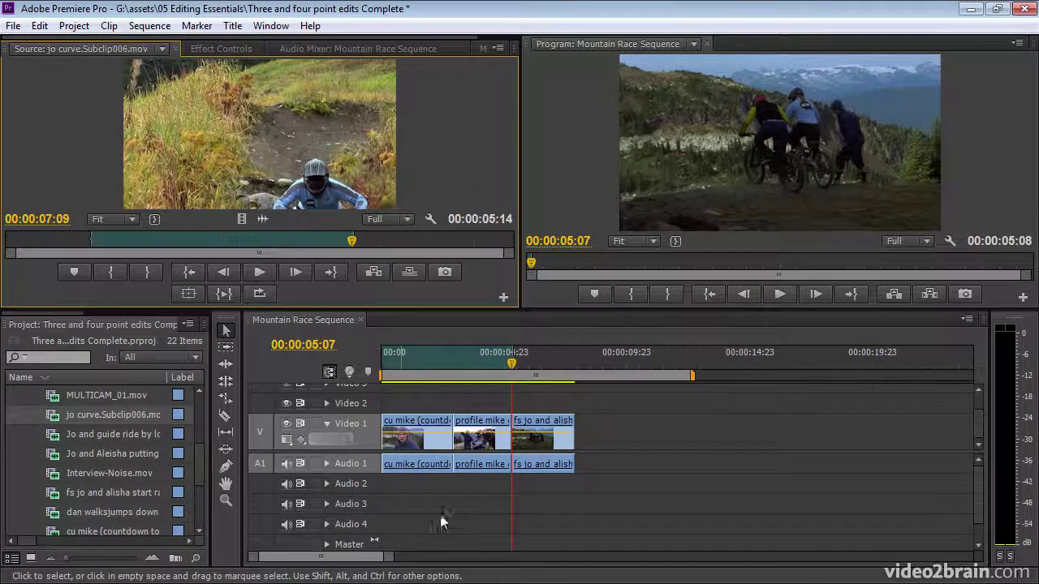
- Clear the In/Out marks and append Jo and Aleisha putting on helm2.mov and Interview-Noise.mov to Video 1
{"action": "left_click", "coordinate": [546, 362]}
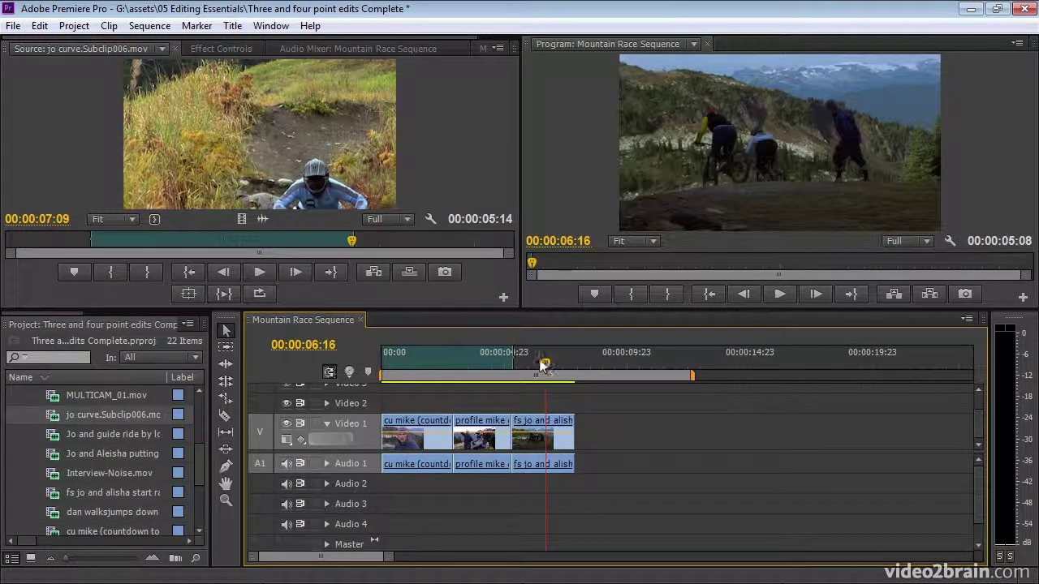
{"action": "key", "text": "ctrl+shift+x"}
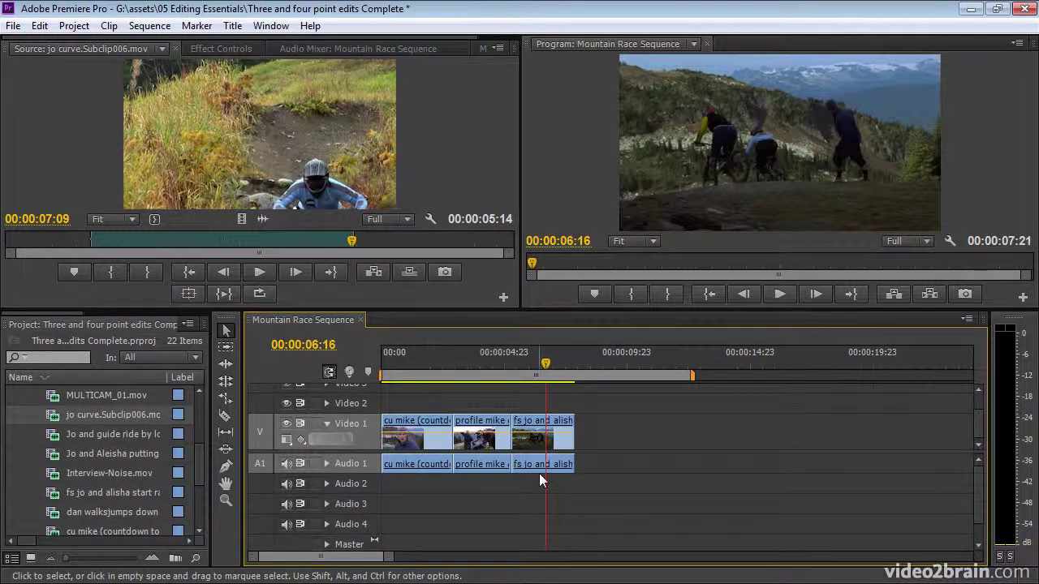
{"action": "left_click", "coordinate": [571, 357]}
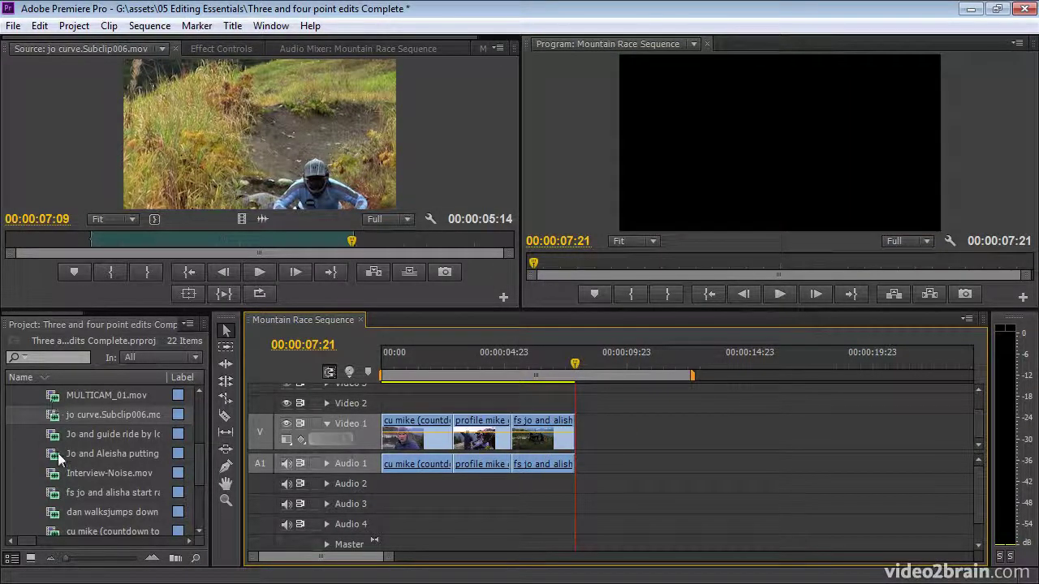
{"action": "left_click_drag", "start_coordinate": [58, 456], "coordinate": [580, 458]}
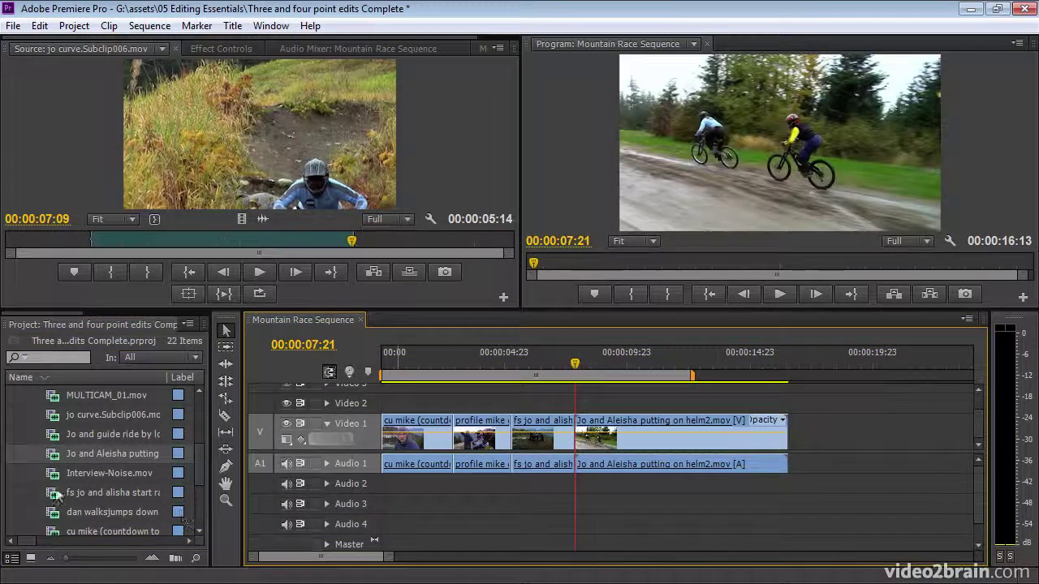
{"action": "left_click_drag", "start_coordinate": [53, 475], "coordinate": [794, 442]}
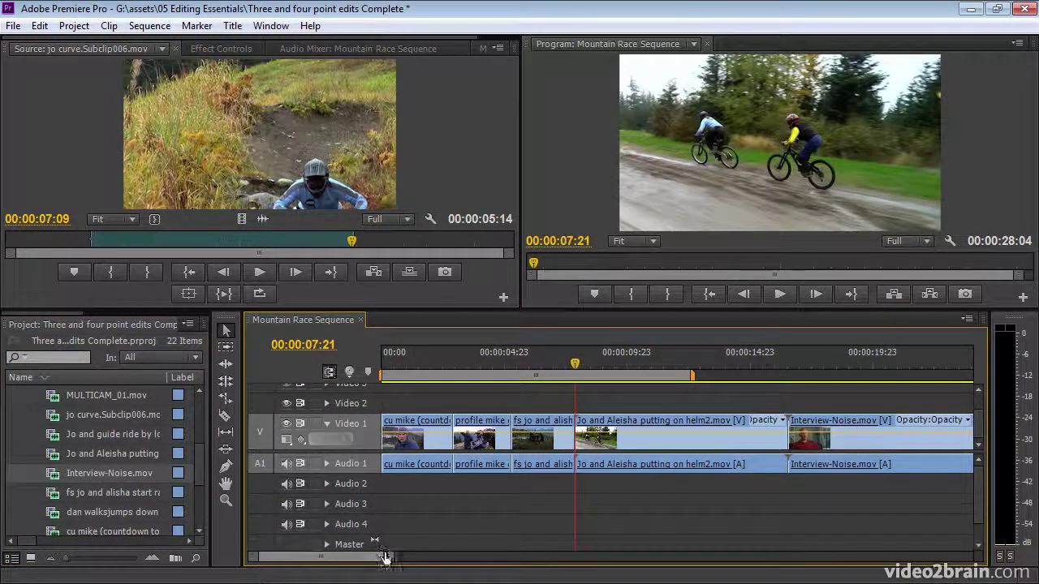
{"action": "left_click_drag", "start_coordinate": [387, 557], "coordinate": [413, 557]}
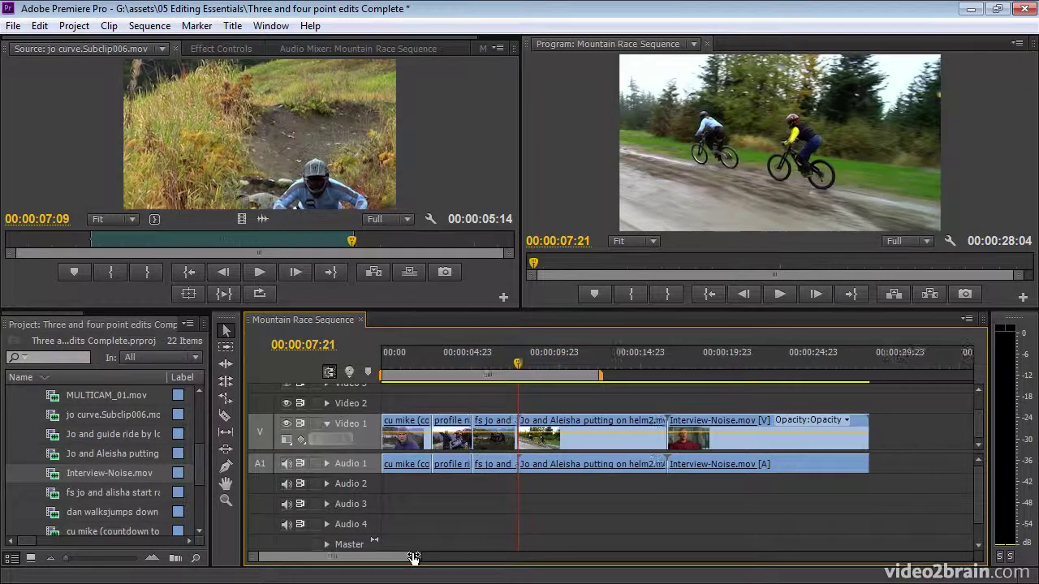
- Mark a sequence Out at 00:00:16:13, the Interview clip's start, and insert the jo curve subclip
{"action": "left_click", "coordinate": [664, 357]}
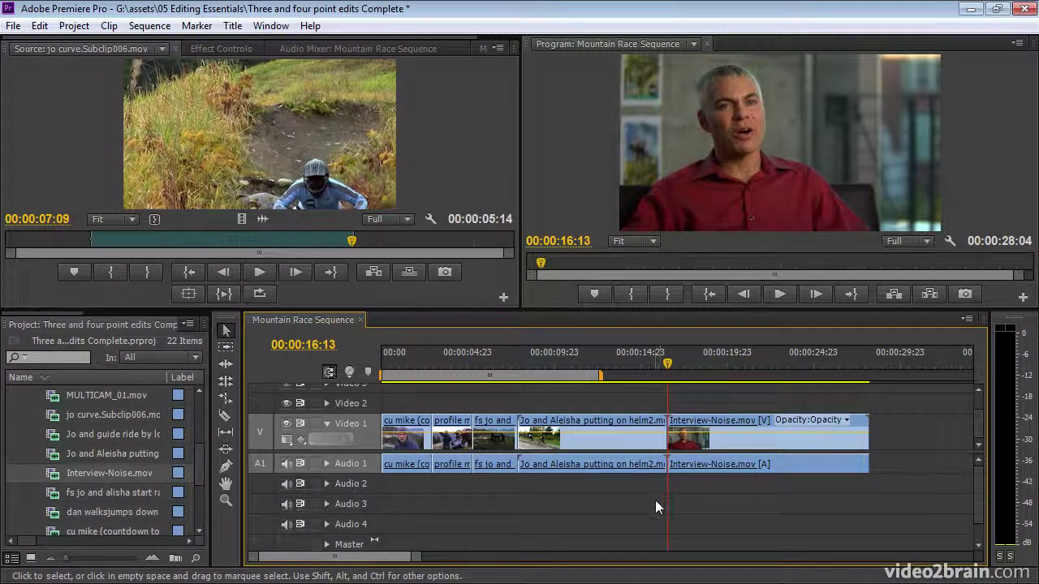
{"action": "key", "text": "o"}
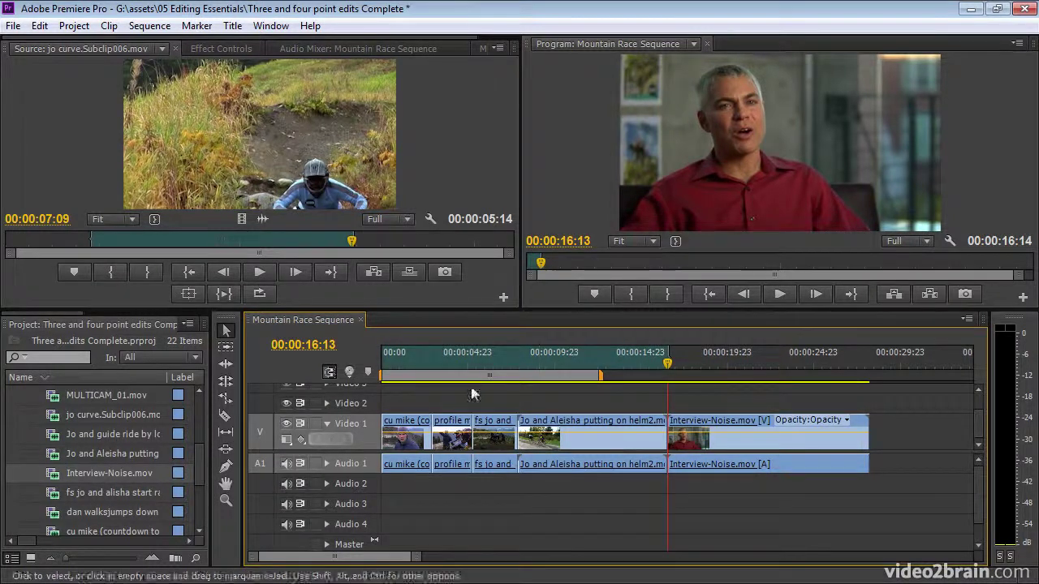
{"action": "left_click", "coordinate": [374, 273]}
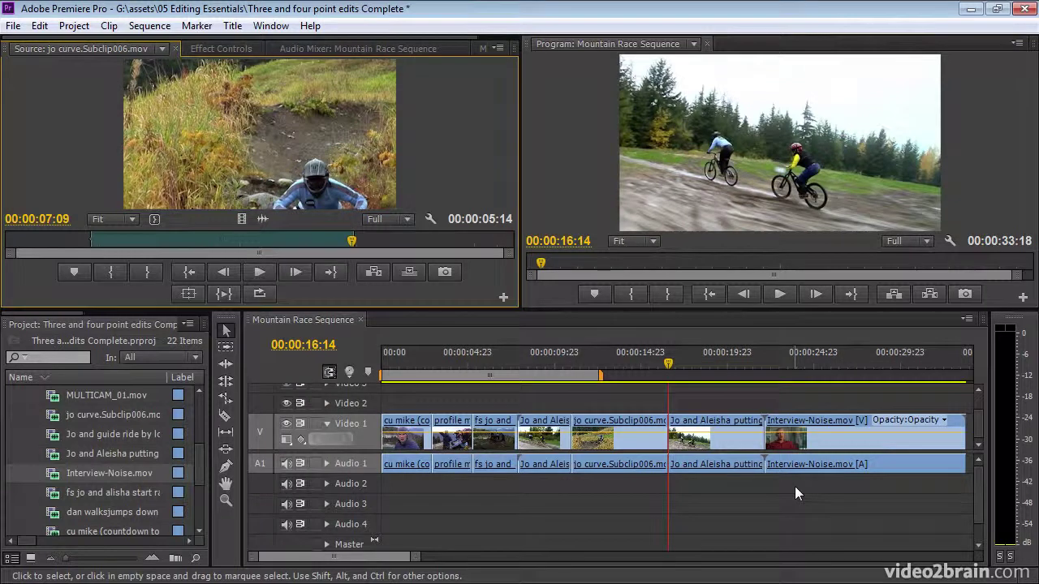
- Undo, re-insert the jo curve subclip with the playhead at 00:00:32:22, and inspect the split Jo and Aleisha clip
{"action": "key", "text": "ctrl+z"}
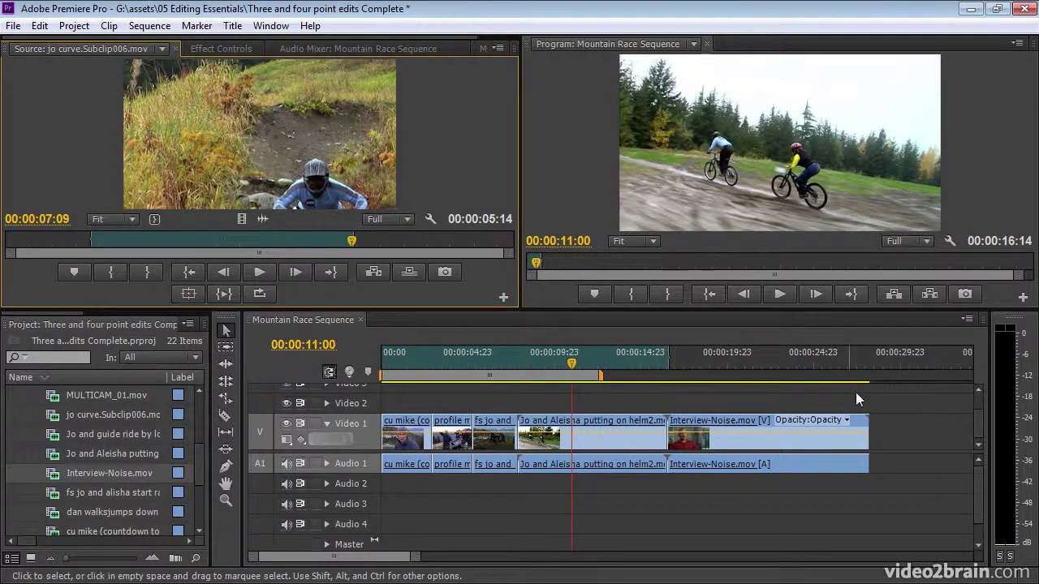
{"action": "left_click", "coordinate": [952, 362]}
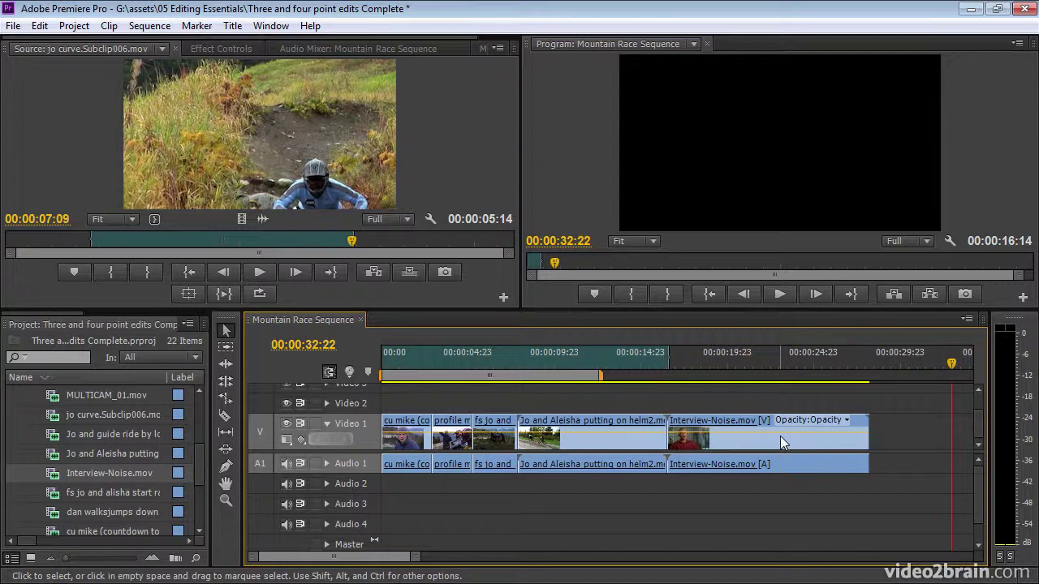
{"action": "left_click", "coordinate": [380, 271]}
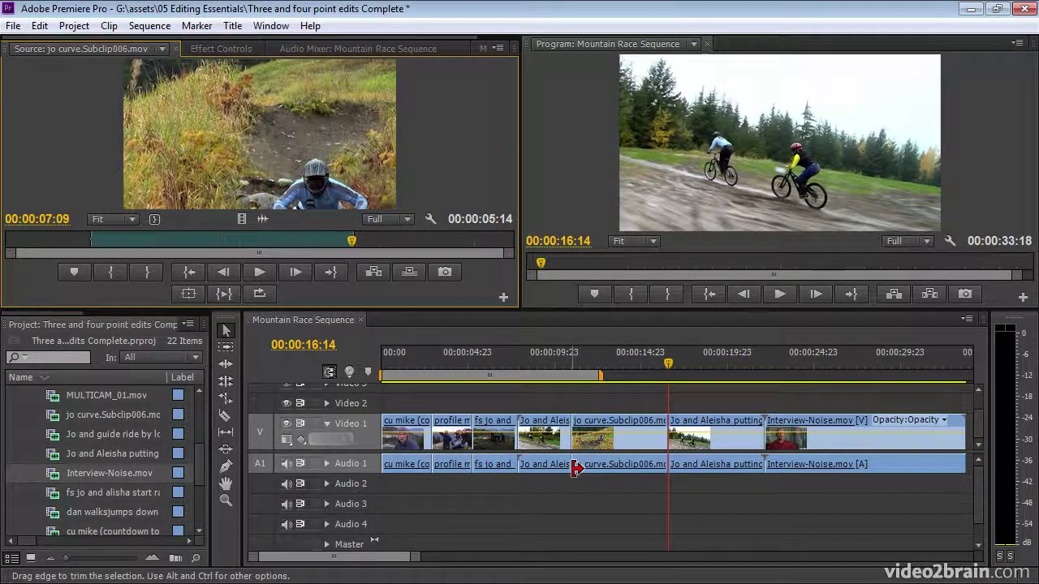
{"action": "left_click", "coordinate": [546, 445]}
{"action": "left_click", "coordinate": [695, 443]}
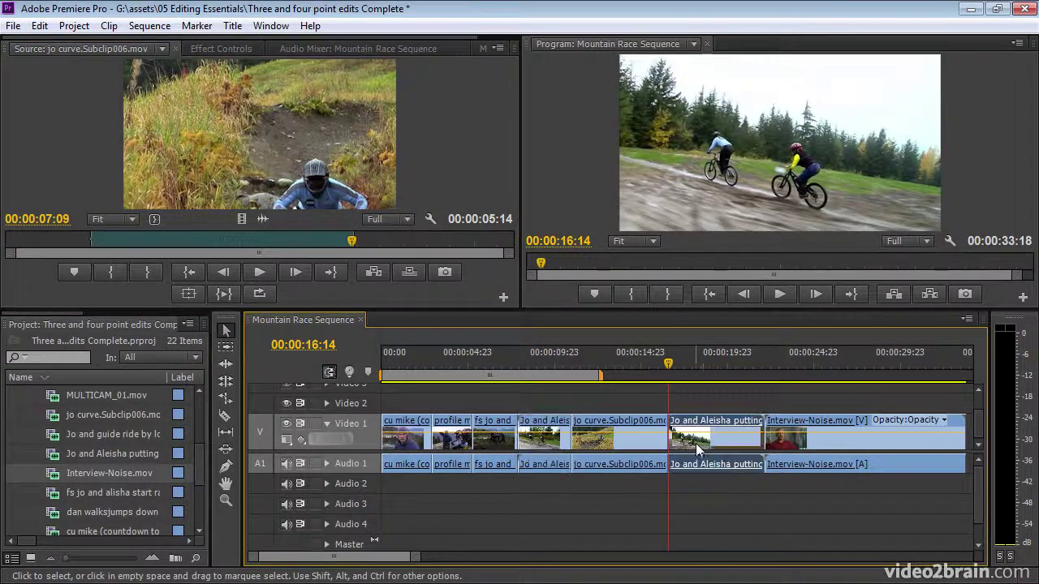
{"action": "left_click", "coordinate": [910, 367]}
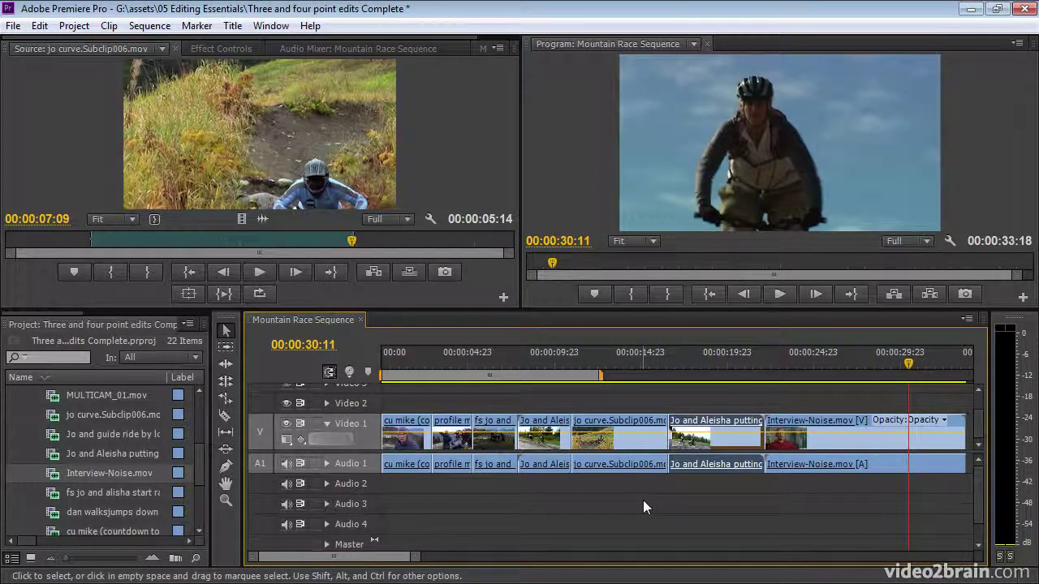
- Undo the jo curve insert edit and move the playhead later in the sequence
{"action": "key", "text": "ctrl+z"}
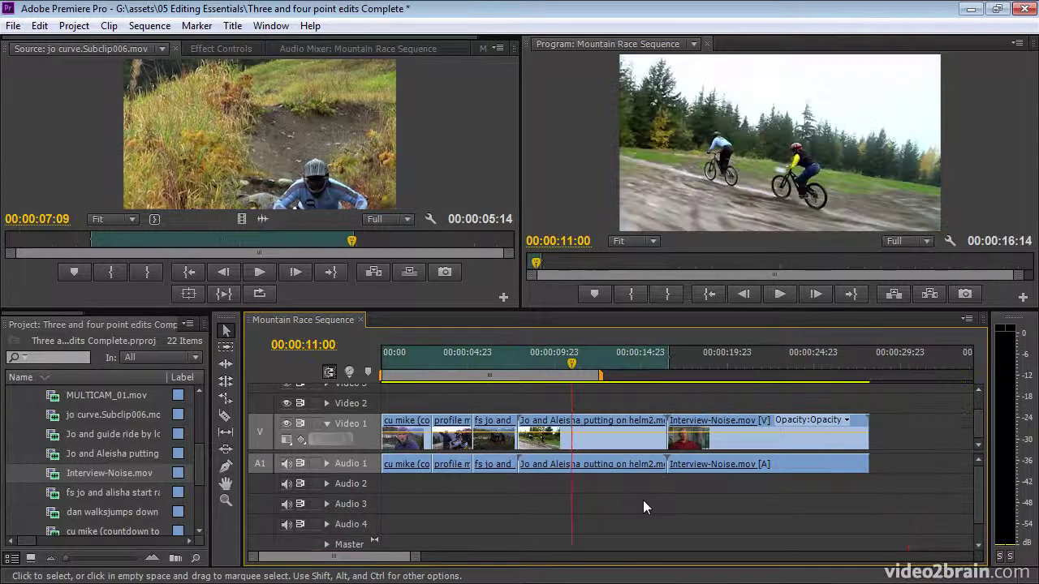
{"action": "left_click", "coordinate": [933, 367]}
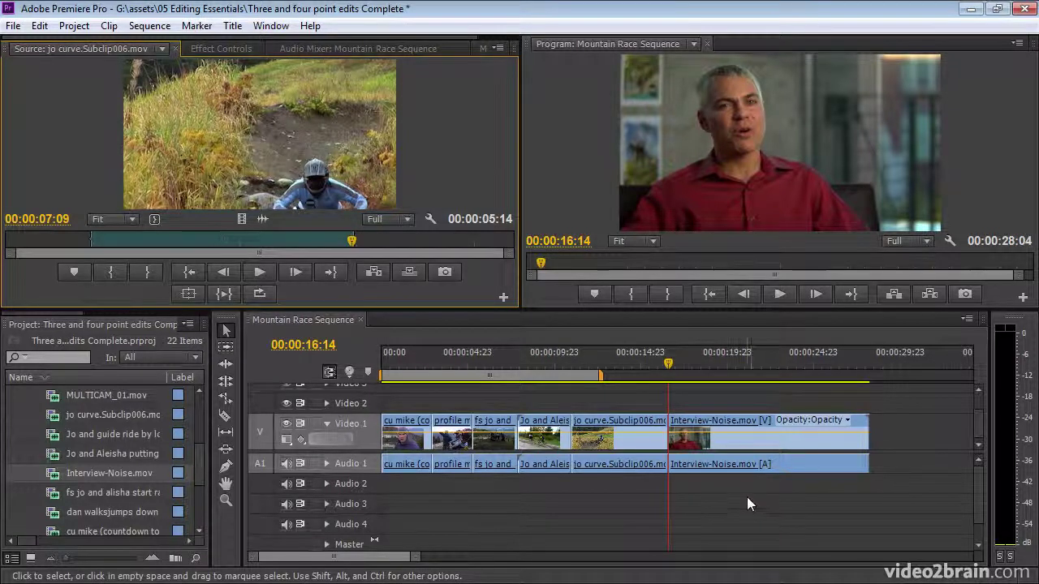
- Undo back to three clips and mark a sequence In/Out range from 00:00:16:20 to 00:00:23:08
{"action": "key", "text": "ctrl+z"}
{"action": "key", "text": "ctrl+z"}
{"action": "key", "text": "ctrl+z"}
{"action": "key", "text": "ctrl+z"}
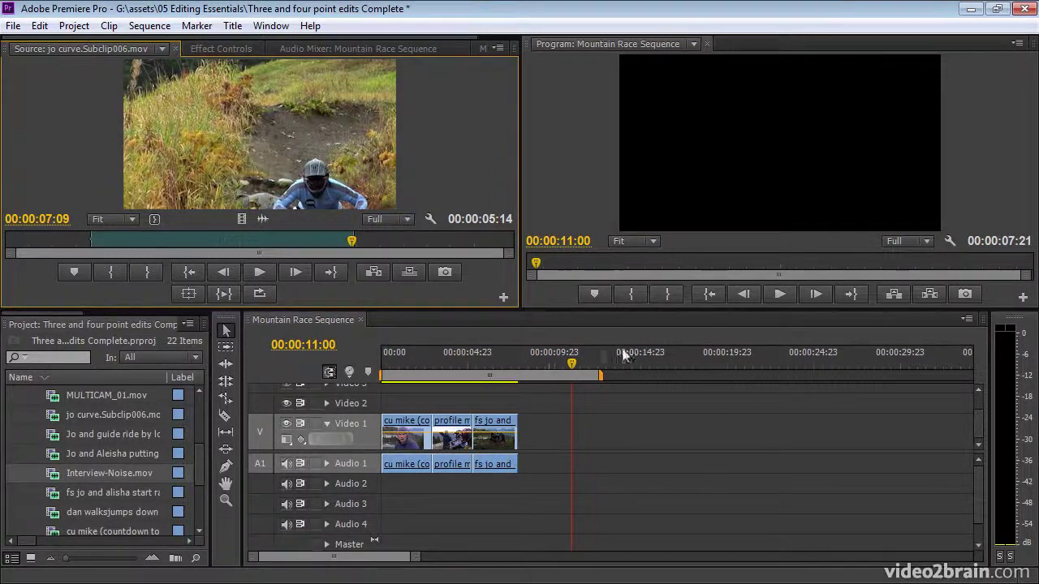
{"action": "left_click", "coordinate": [740, 363]}
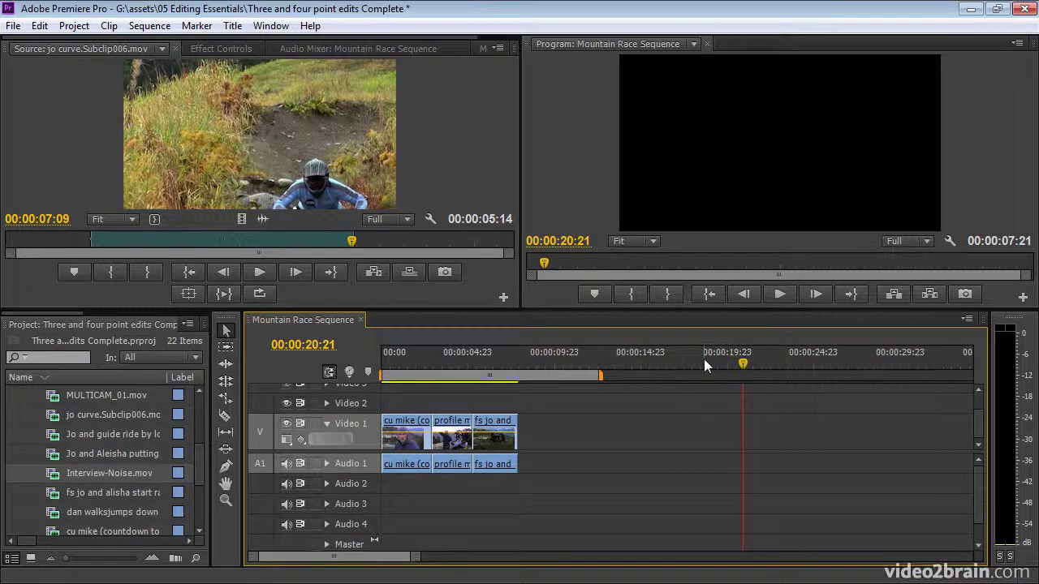
{"action": "left_click", "coordinate": [703, 361]}
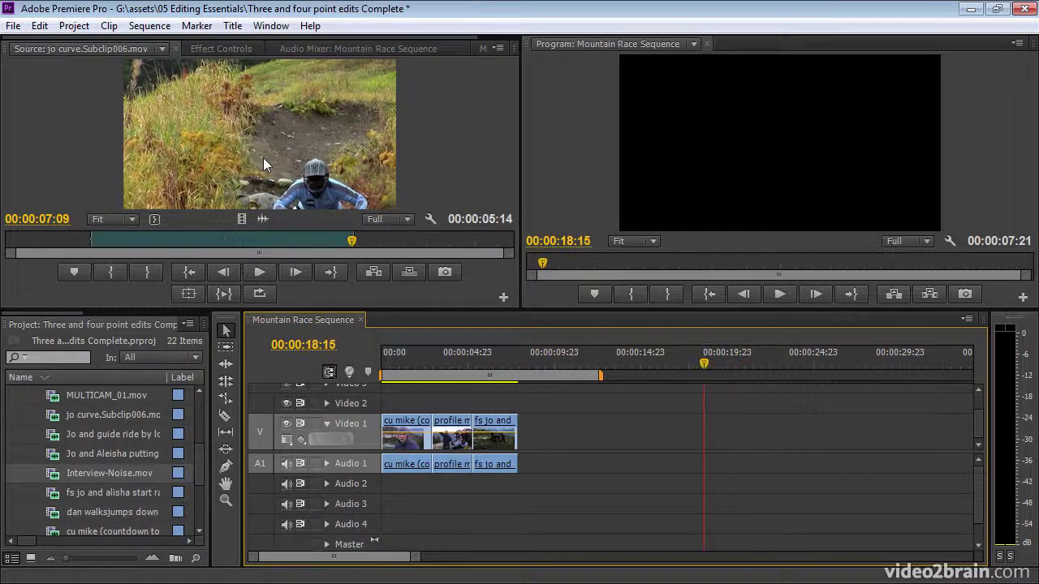
{"action": "left_click", "coordinate": [673, 358]}
{"action": "key", "text": "i"}
{"action": "left_click", "coordinate": [785, 361]}
{"action": "key", "text": "o"}
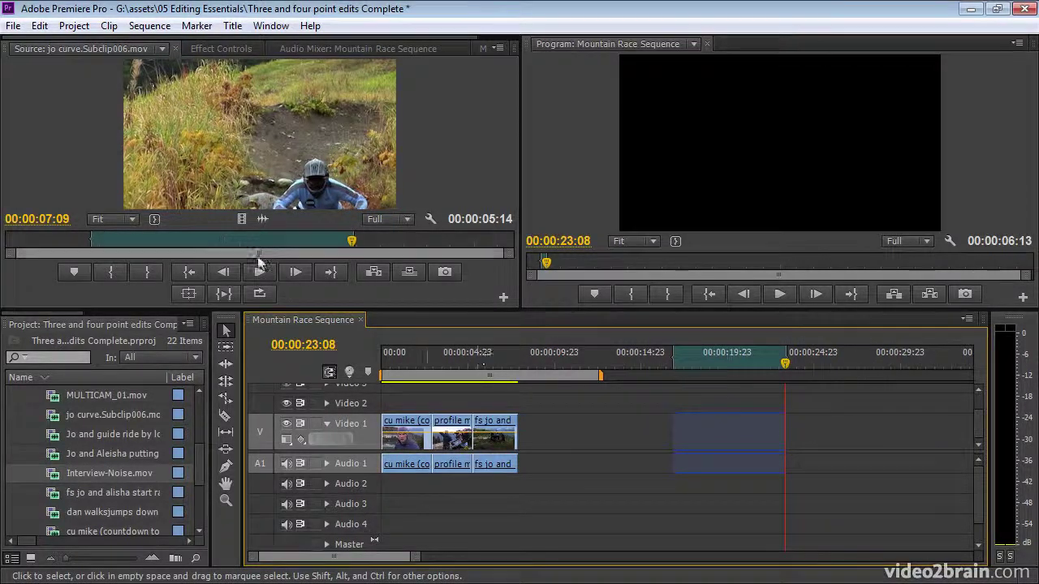
- Clear the jo curve subclip's source In/Out and mark a new source In at 00:00:01:23
{"action": "left_click", "coordinate": [333, 240]}
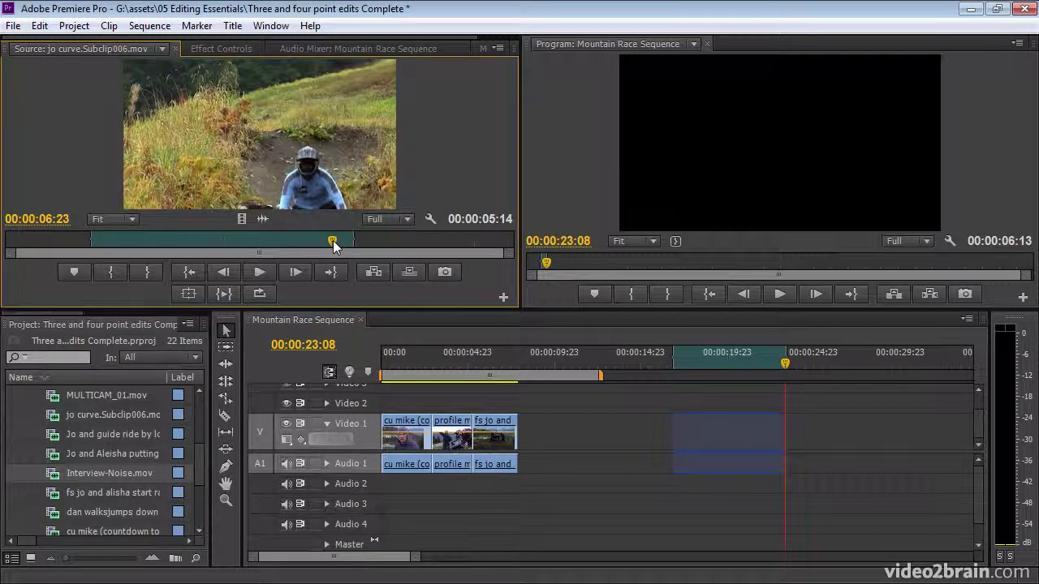
{"action": "key", "text": "ctrl+shift+x"}
{"action": "left_click", "coordinate": [138, 240]}
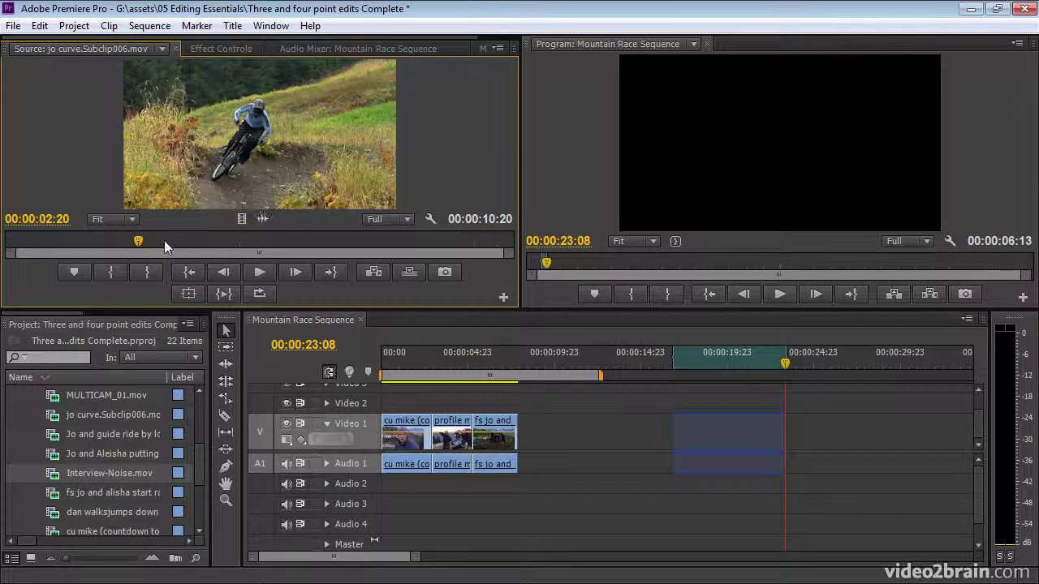
{"action": "left_click_drag", "start_coordinate": [127, 239], "coordinate": [101, 239]}
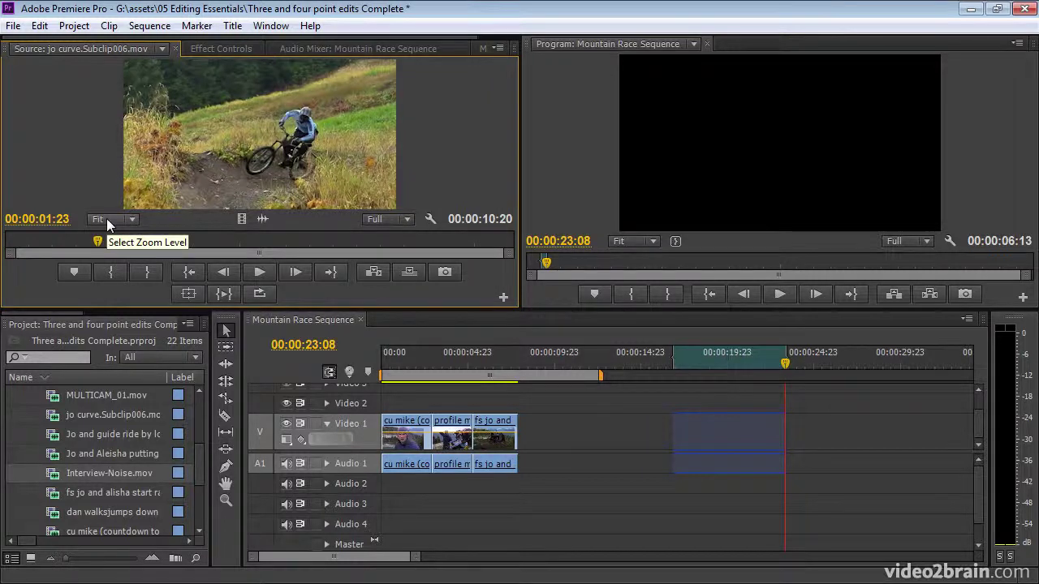
{"action": "key", "text": "i"}
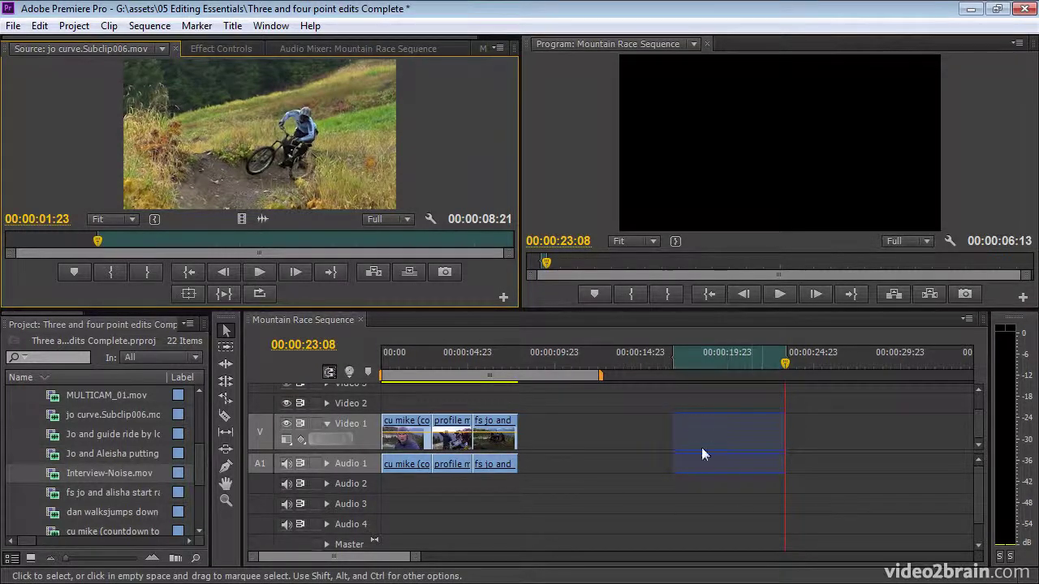
- Overwrite jo curve.Subclip006.mov into the marked 00:00:16:20–00:00:23:08 sequence range
{"action": "left_click", "coordinate": [410, 272]}
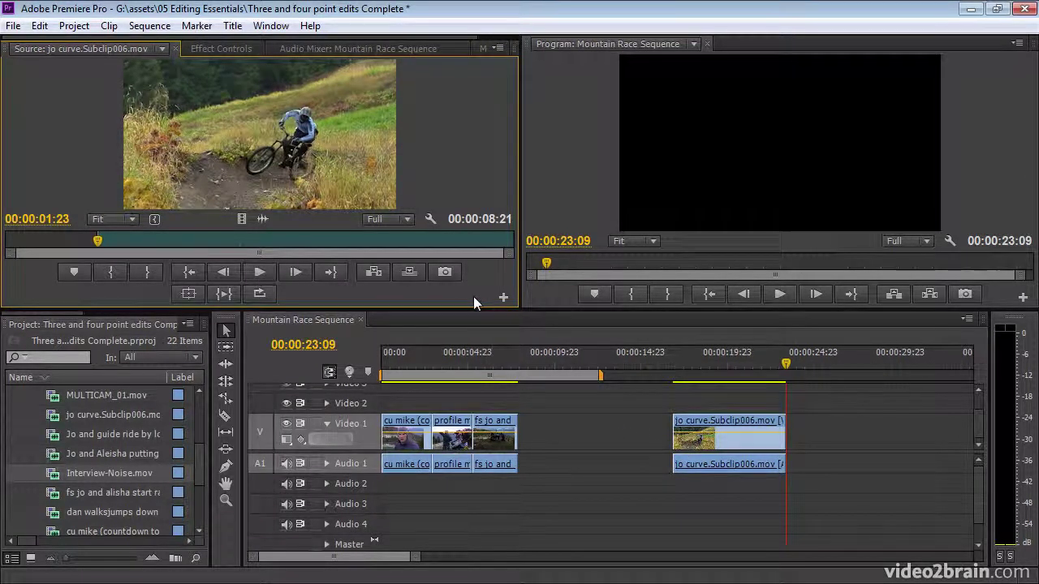
- Lift the jo curve clip out, leaving a marked gap, and set a source Out at 00:00:04:19
{"action": "key", "text": "x"}
{"action": "key", "text": "semicolon"}
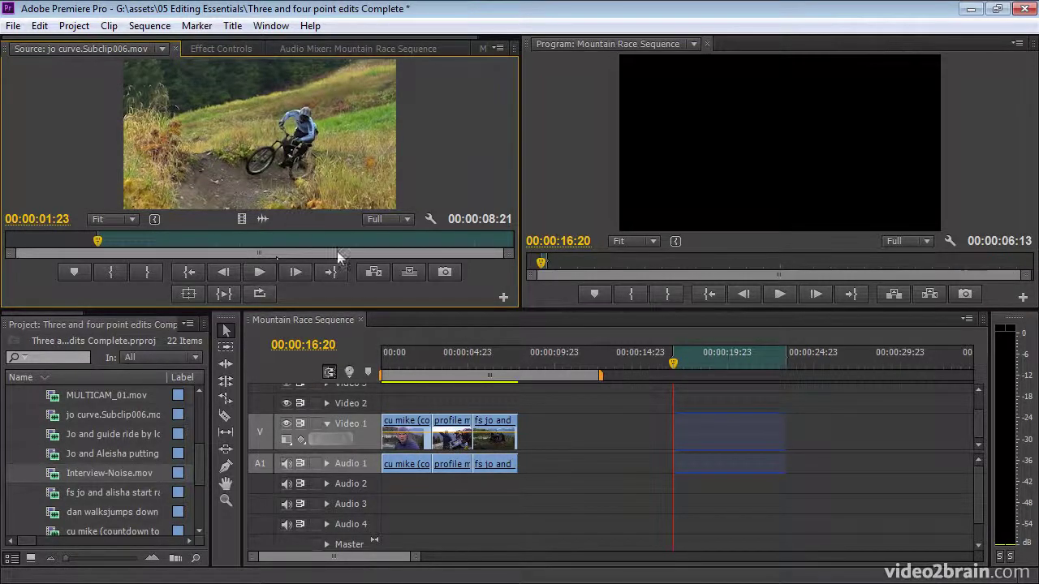
{"action": "left_click", "coordinate": [231, 238]}
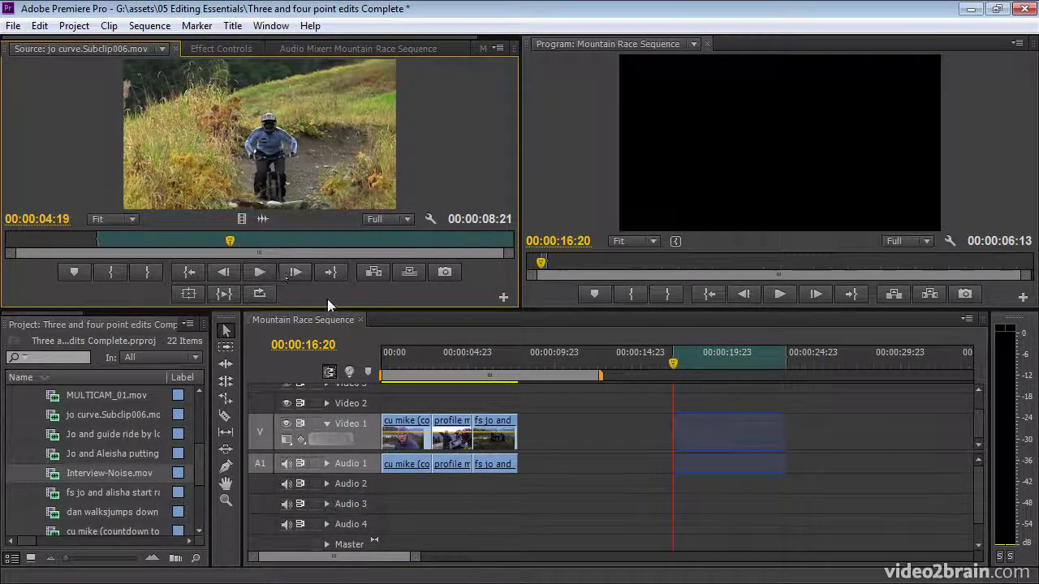
{"action": "key", "text": "o"}
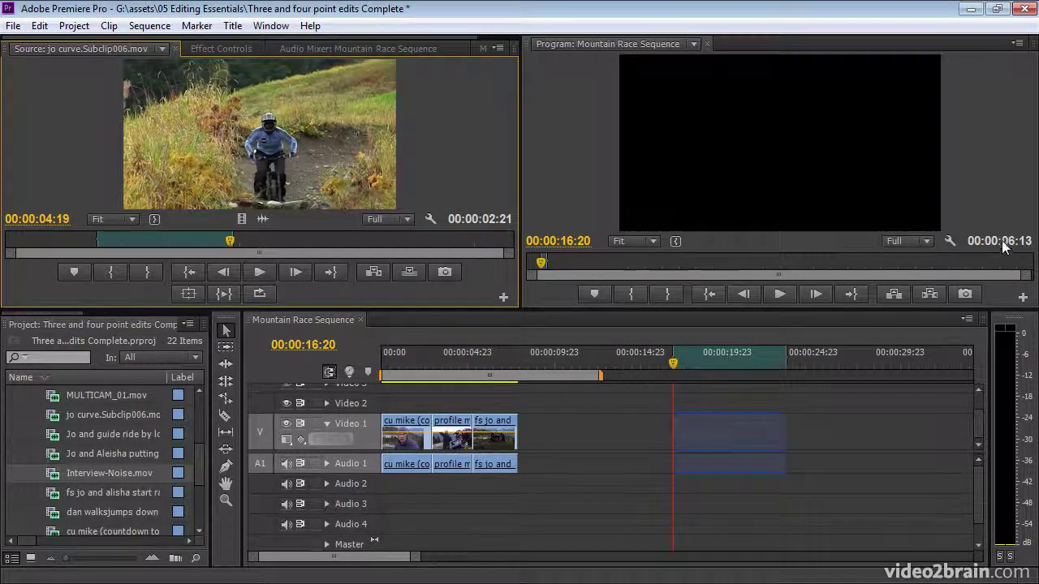
- Overwrite the 00:00:02:21 source range into the gap, choosing Change Clip Speed (Fit to Fill)
{"action": "left_click", "coordinate": [408, 273]}
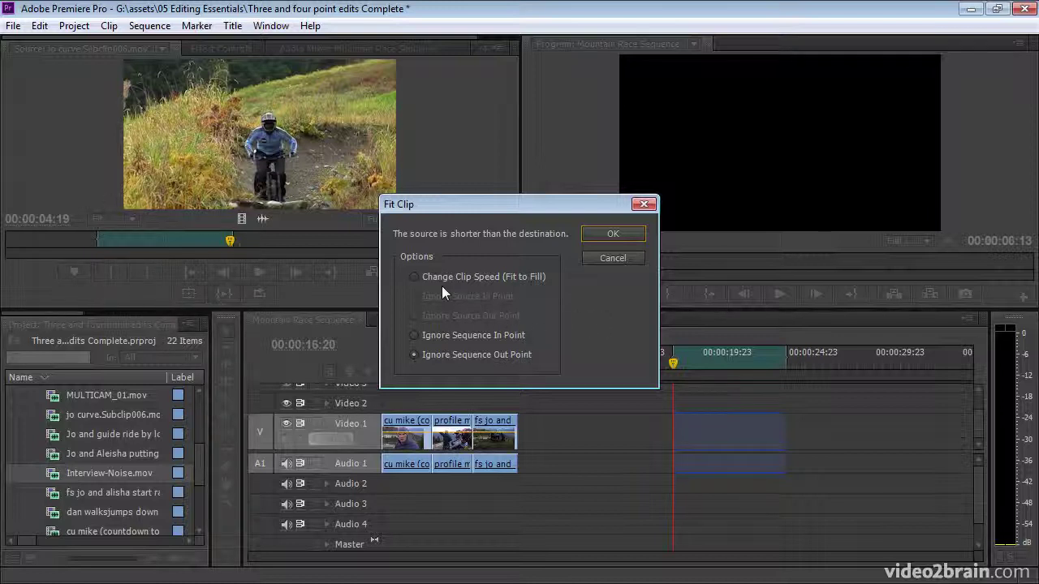
{"action": "left_click", "coordinate": [416, 278]}
- Confirm the fit-to-fill edit and play back the slowed jo curve clip from 00:00:16:20
{"action": "left_click", "coordinate": [611, 234]}
{"action": "left_click", "coordinate": [673, 358]}
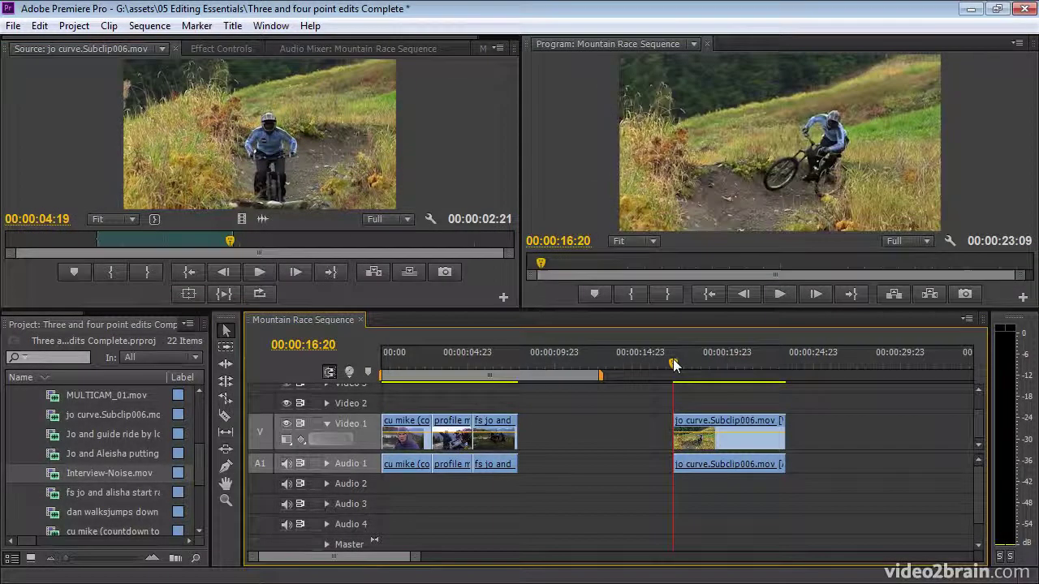
{"action": "key", "text": "space"}
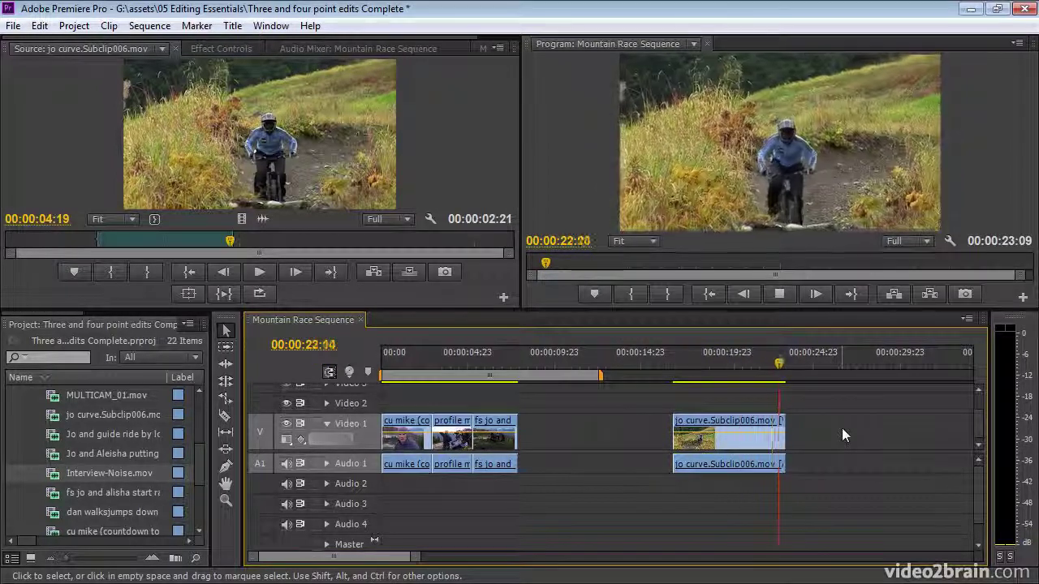
{"action": "key", "text": "space"}
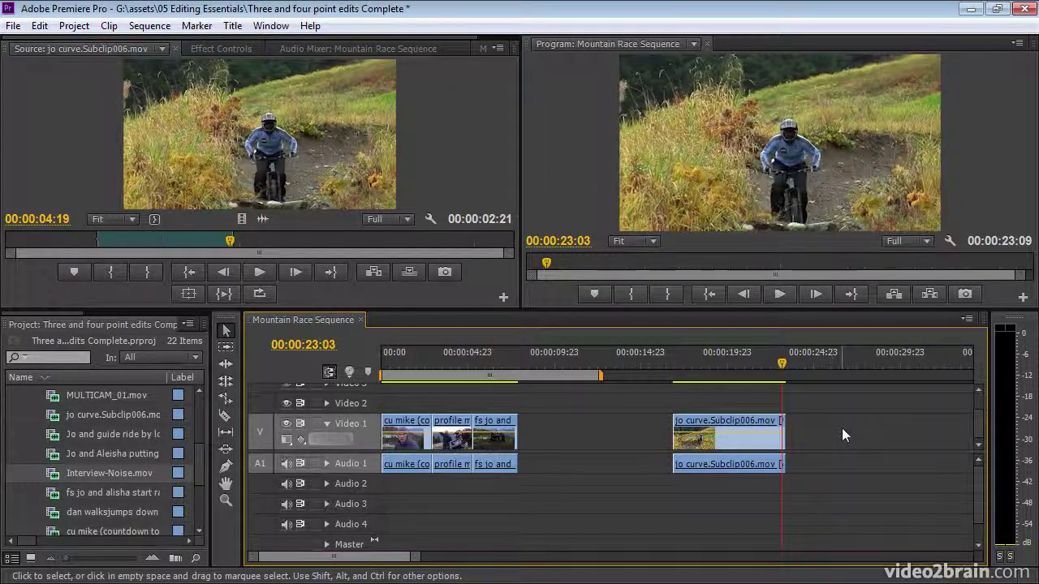